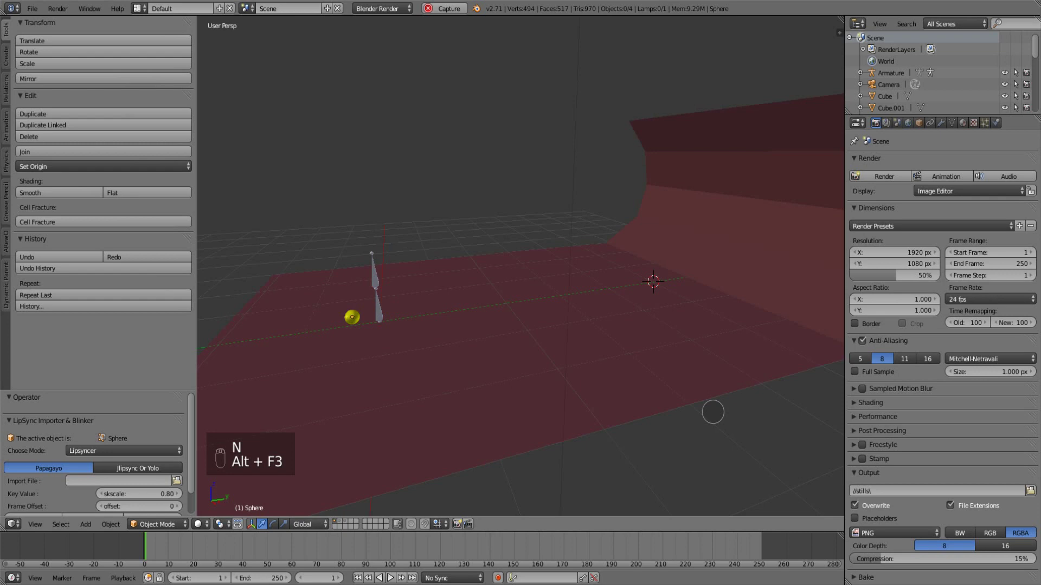
Step: Make the curved floor plane a Passive rigid body with a Mesh collision shape
{"action": "right_click", "coordinate": [723, 209]}
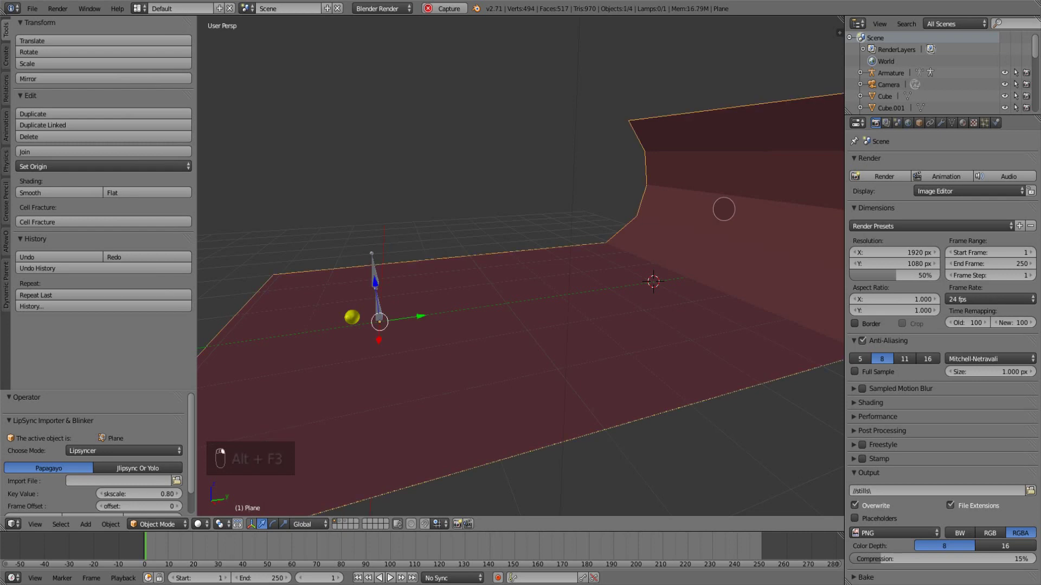
{"action": "left_click", "coordinate": [996, 123]}
{"action": "left_click", "coordinate": [988, 216]}
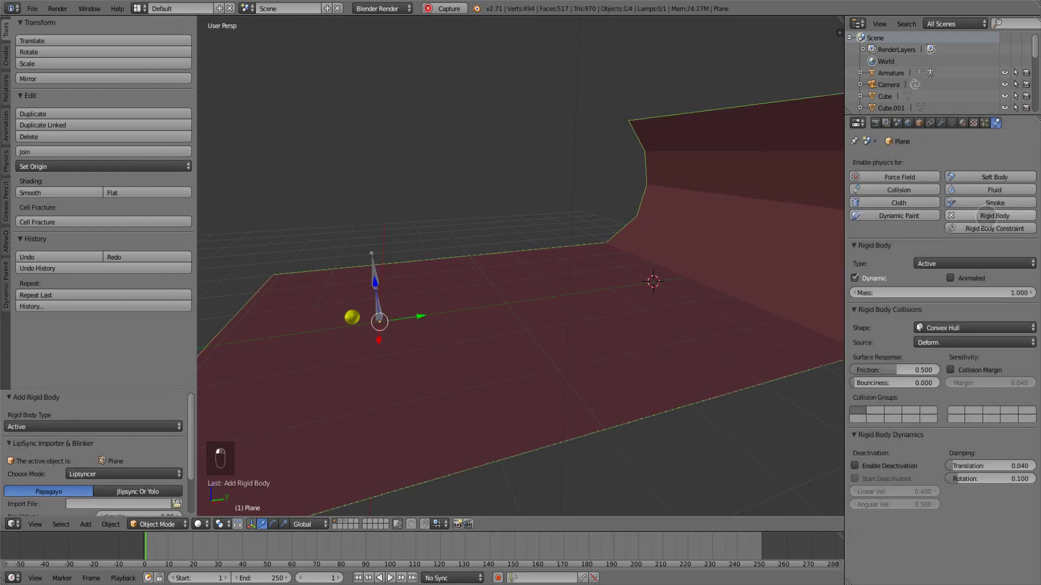
{"action": "left_click", "coordinate": [960, 264]}
{"action": "left_click", "coordinate": [925, 237]}
{"action": "left_click", "coordinate": [974, 313]}
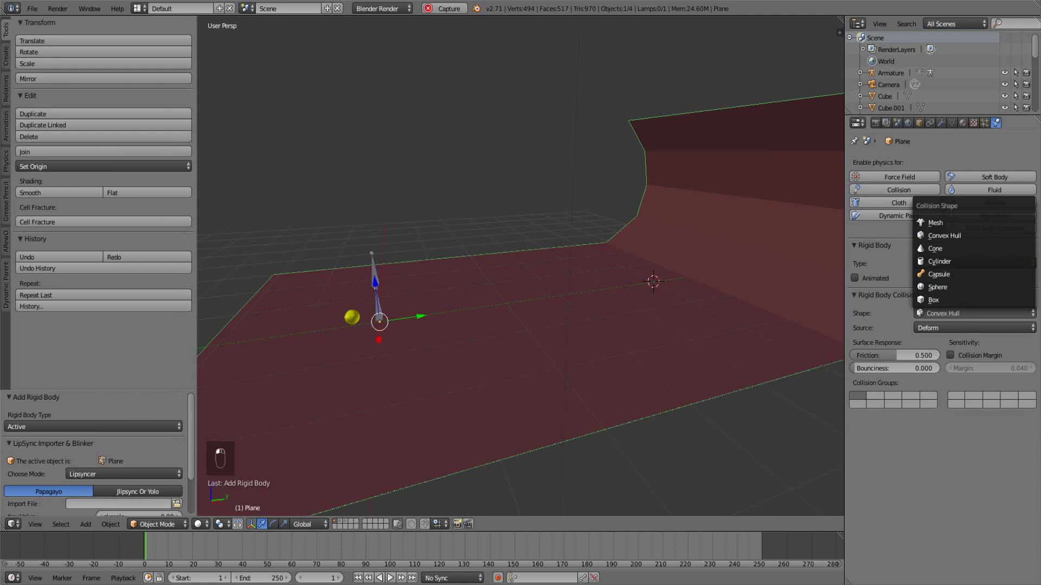
{"action": "left_click", "coordinate": [938, 222]}
Step: Give the yellow sphere a Sphere rigid-body collision shape, then select the armature
{"action": "right_click", "coordinate": [352, 317]}
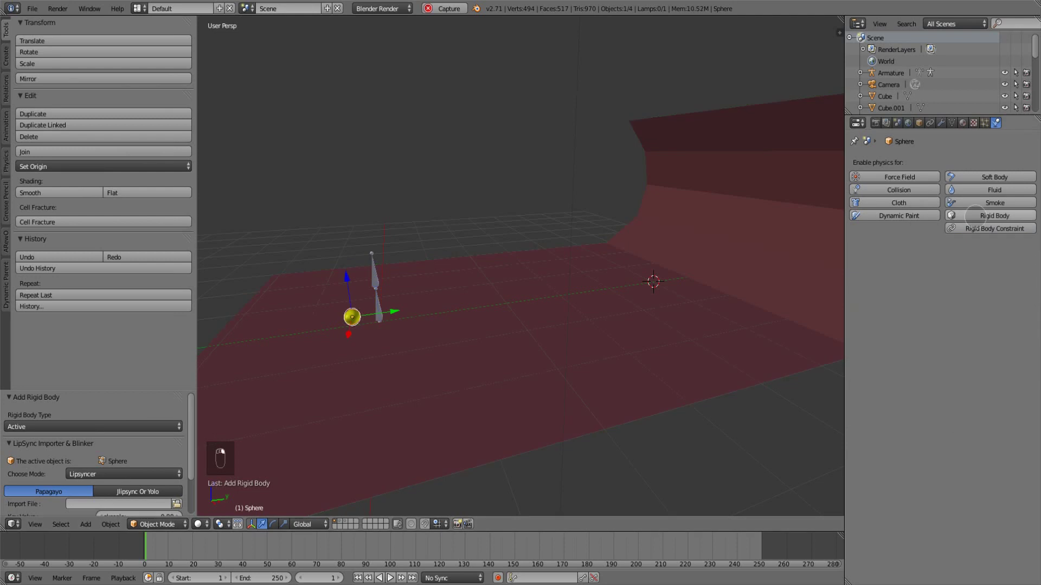
{"action": "left_click", "coordinate": [974, 328]}
{"action": "left_click", "coordinate": [954, 244]}
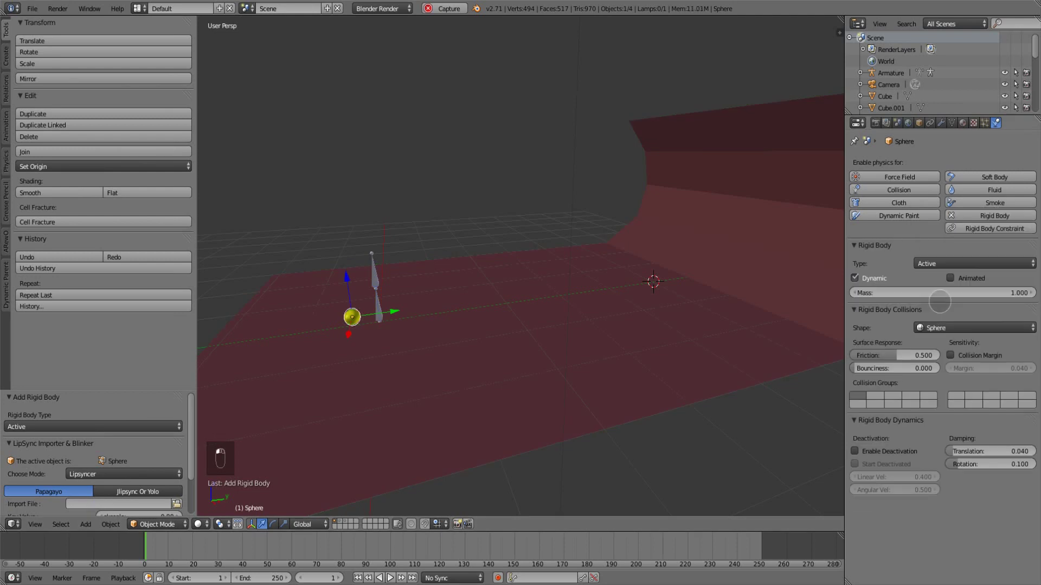
{"action": "right_click", "coordinate": [374, 280]}
Step: Frame the armature in right-side view and set the animation end frame to 50
{"action": "key", "text": "KP_Decimal"}
{"action": "key", "text": "KP_3"}
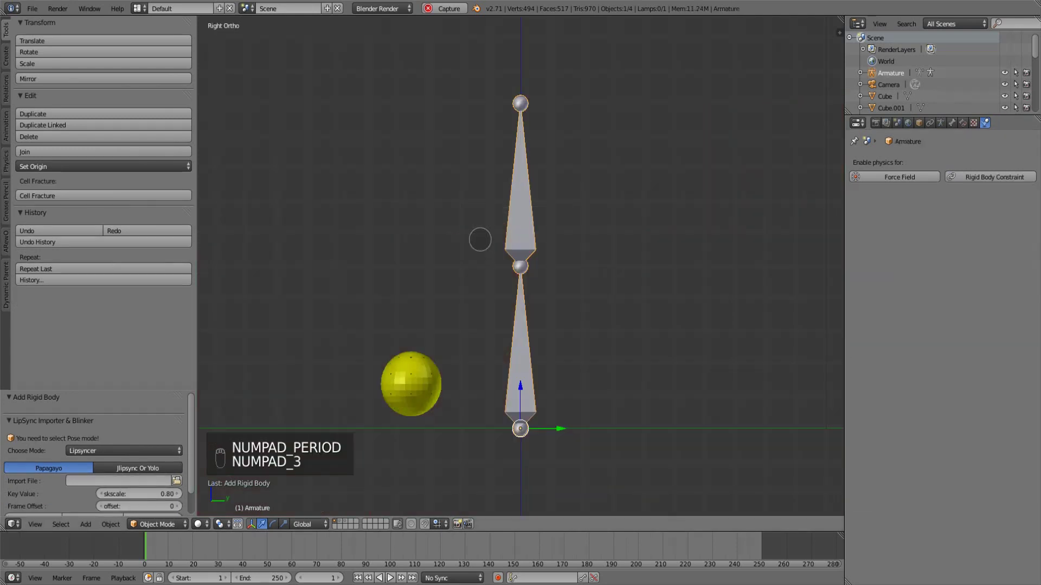
{"action": "left_click", "coordinate": [274, 578]}
{"action": "type", "text": "5"}
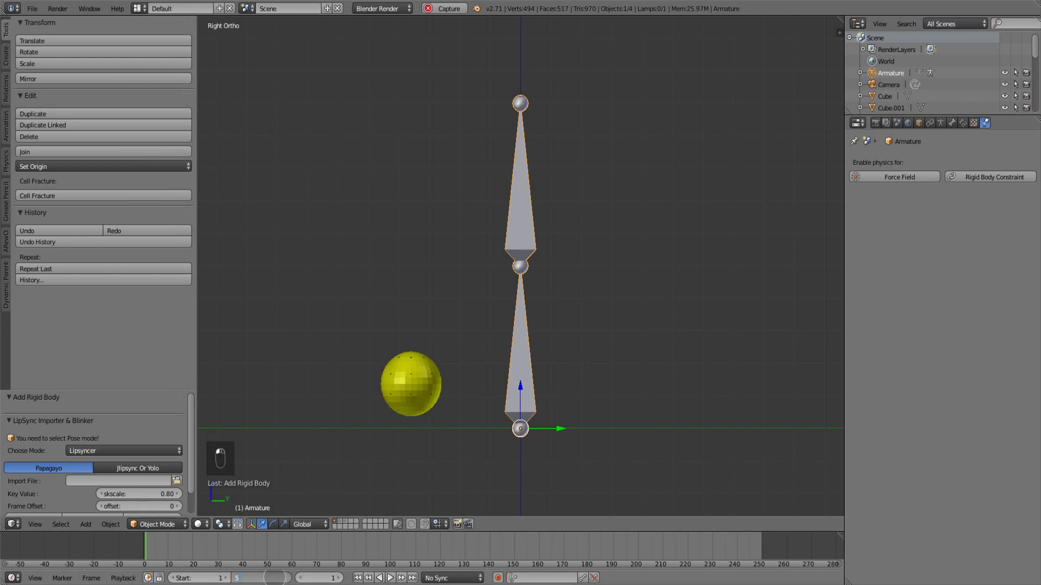
{"action": "type", "text": "0"}
{"action": "key", "text": "Return"}
Step: In Pose Mode, keyframe the upper arm bone's starting pose at frame 1
{"action": "left_click", "coordinate": [157, 524]}
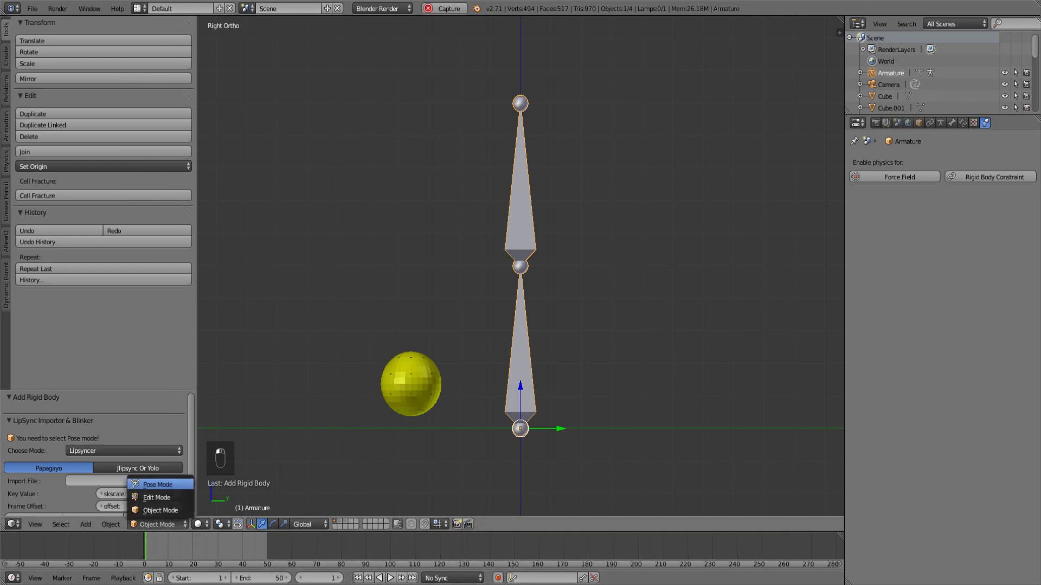
{"action": "left_click", "coordinate": [154, 481]}
{"action": "right_click", "coordinate": [520, 225]}
{"action": "key", "text": "i"}
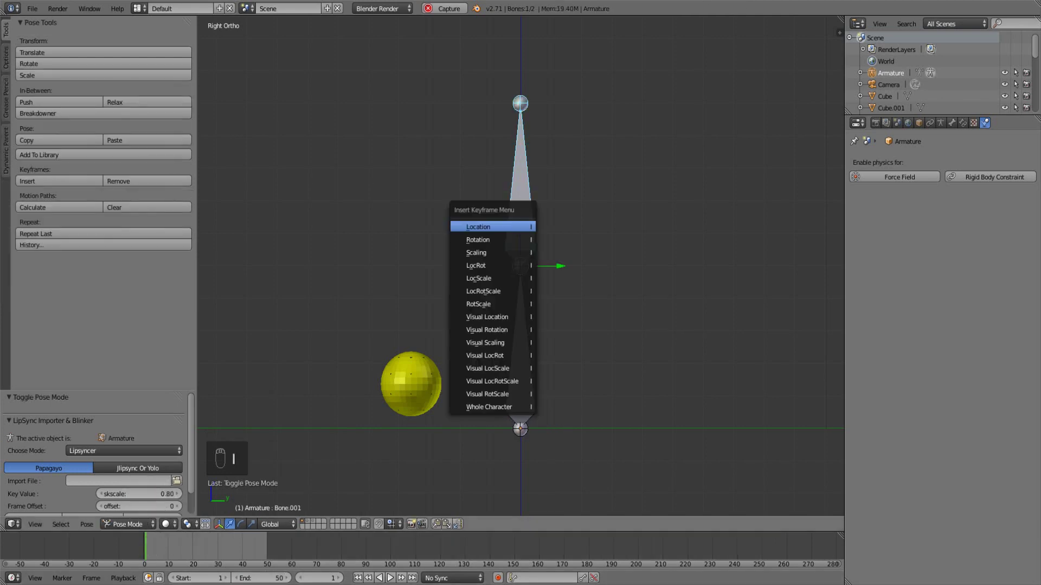
{"action": "left_click", "coordinate": [518, 239]}
Step: At frame 10, rotate the upper bone down onto the sphere and keyframe it
{"action": "left_click", "coordinate": [169, 549]}
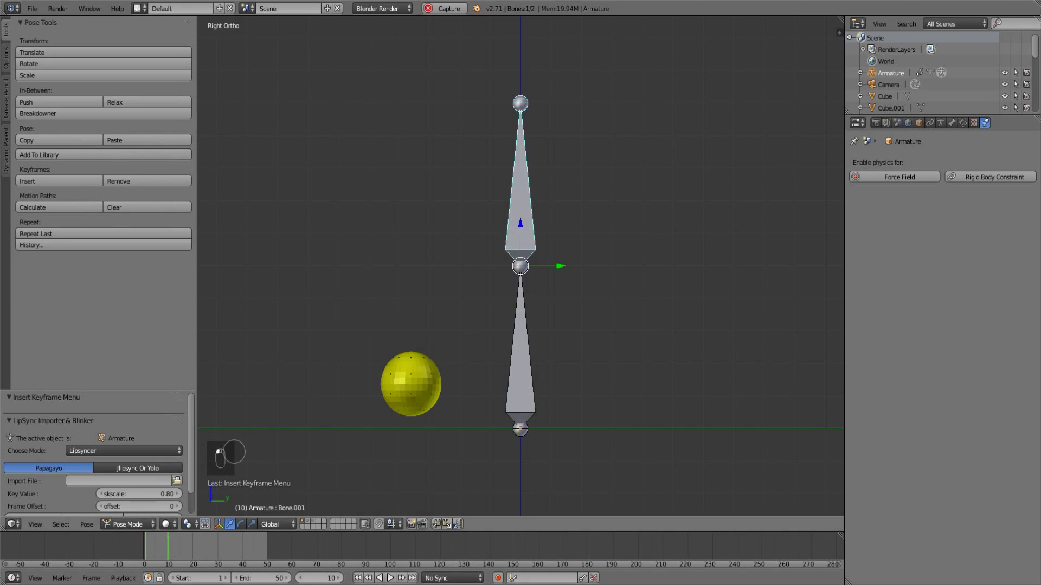
{"action": "key", "text": "r"}
{"action": "left_click", "coordinate": [693, 345]}
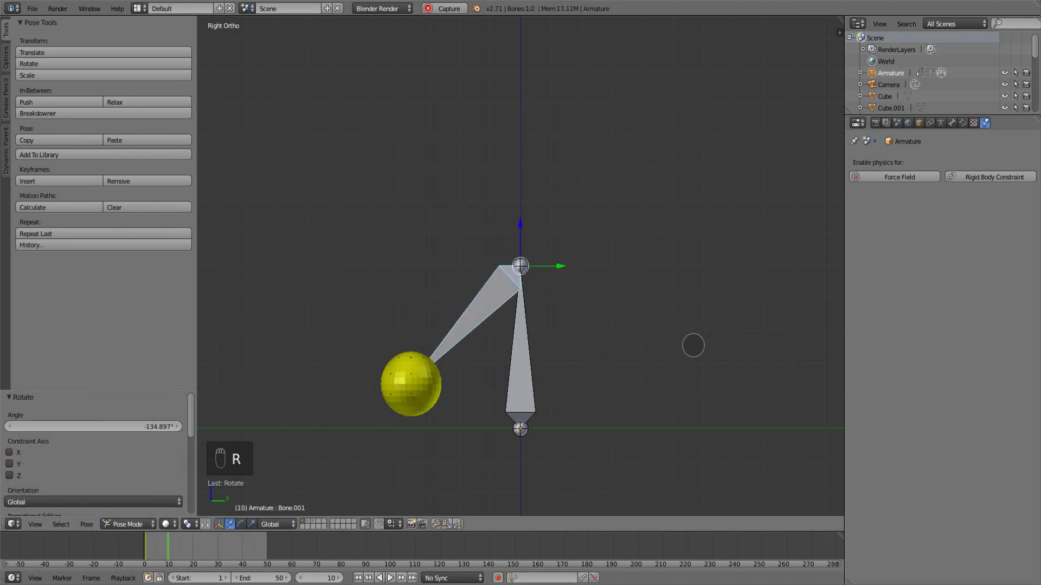
{"action": "key", "text": "i"}
{"action": "left_click", "coordinate": [687, 343]}
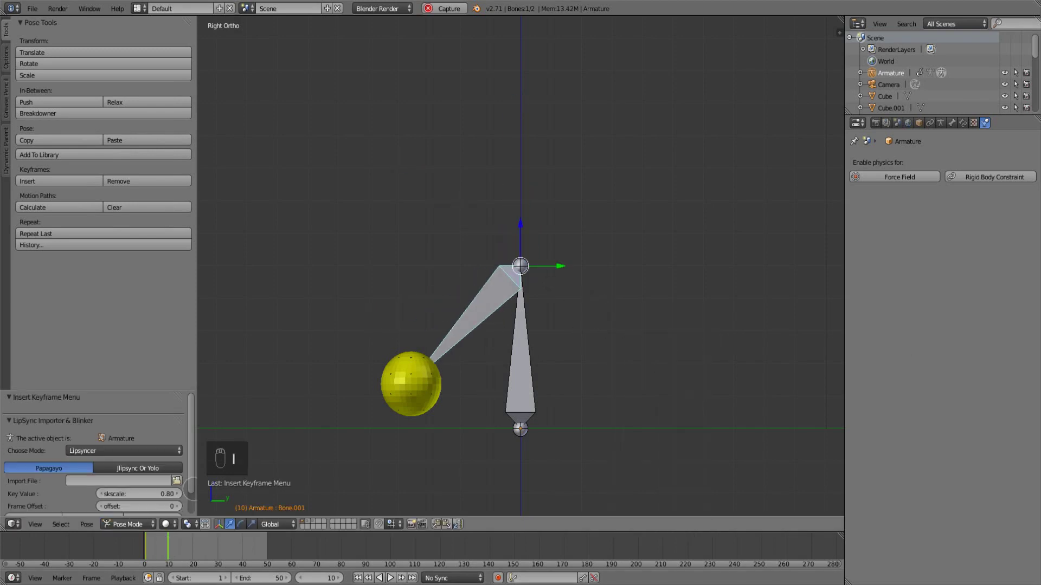
Step: At frame 15, swing the upper bone up to the right and keyframe it
{"action": "key", "text": "Right"}
{"action": "key", "text": "Right"}
{"action": "key", "text": "Right"}
{"action": "key", "text": "Right"}
{"action": "key", "text": "Right"}
{"action": "key", "text": "r"}
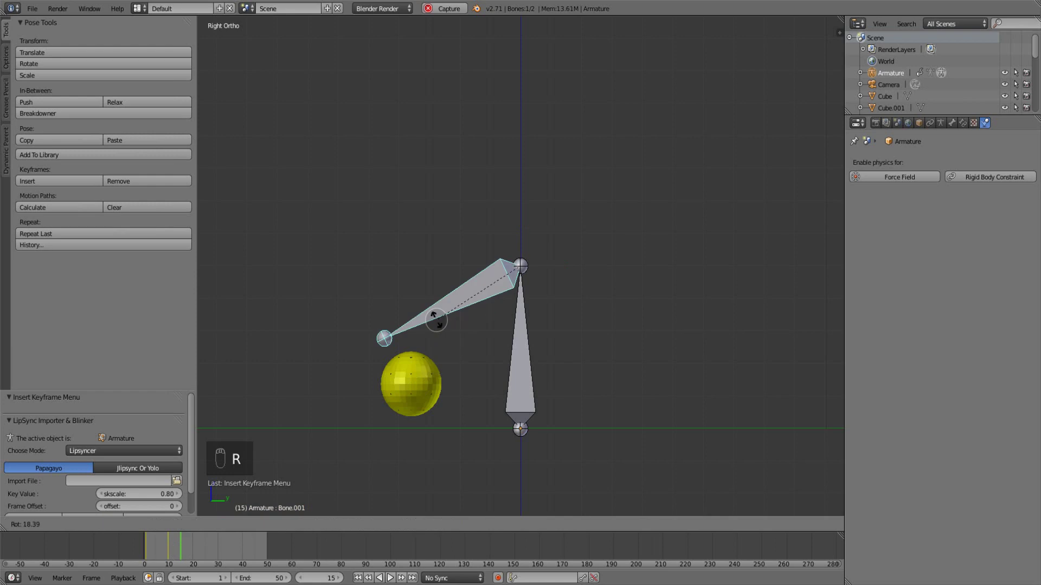
{"action": "left_click", "coordinate": [559, 255]}
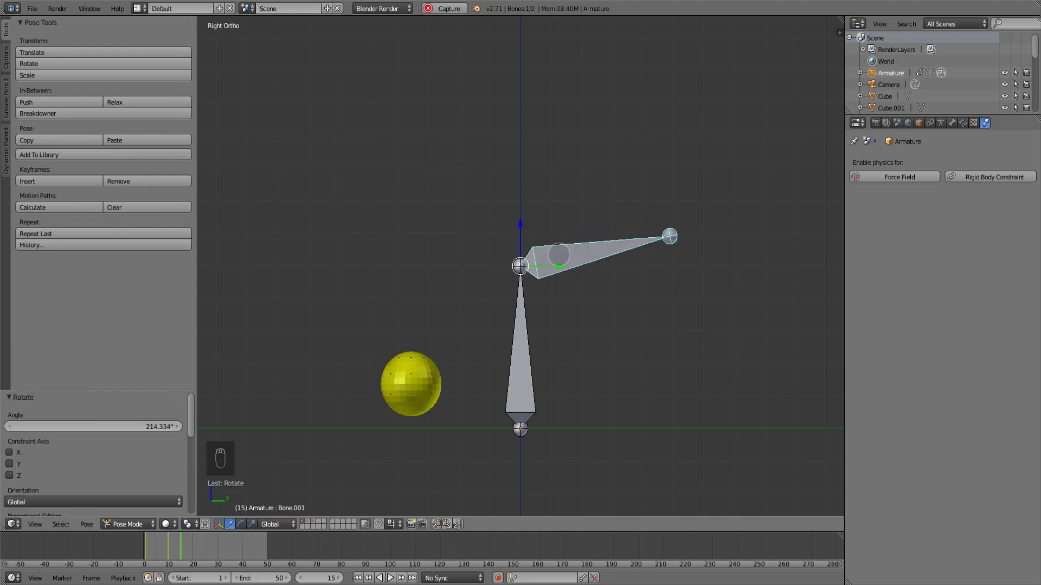
{"action": "key", "text": "i"}
{"action": "left_click", "coordinate": [559, 255]}
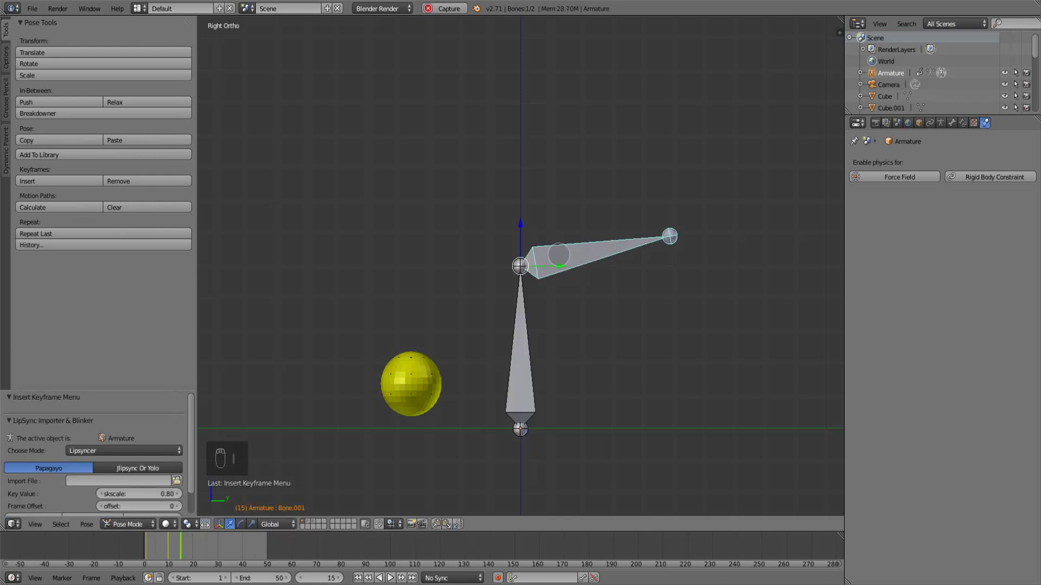
{"action": "left_click", "coordinate": [168, 548]}
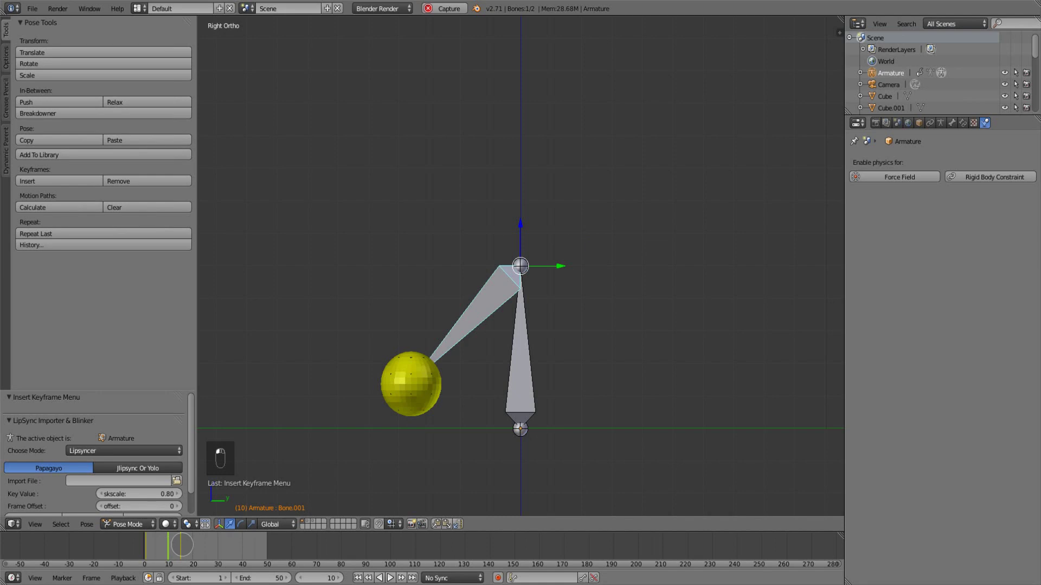
Step: Keyframe the sphere's Animated rigid-body option on at frame 9, and turn it off at frame 15
{"action": "right_click", "coordinate": [417, 395]}
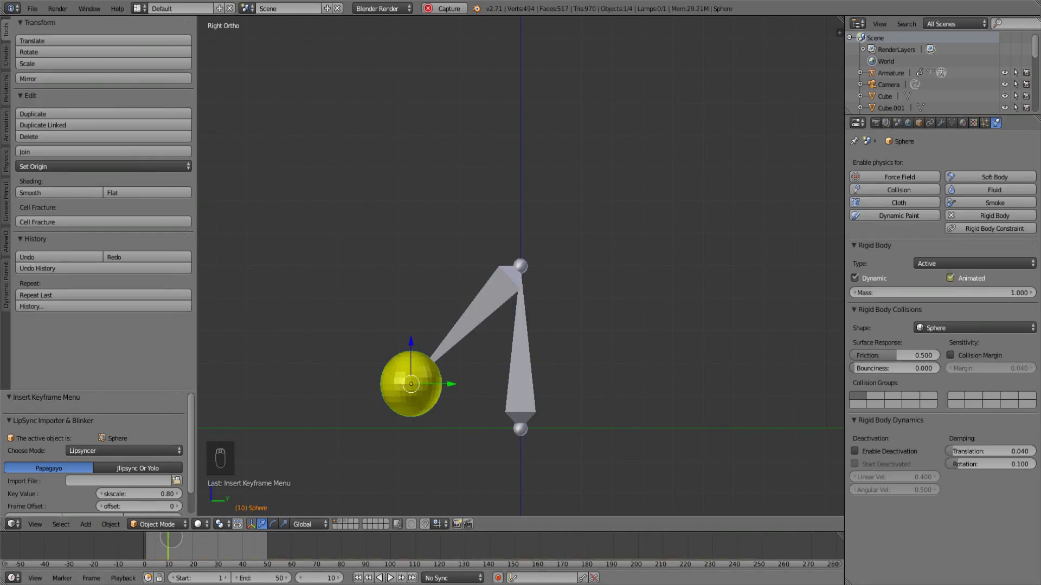
{"action": "key", "text": "Left"}
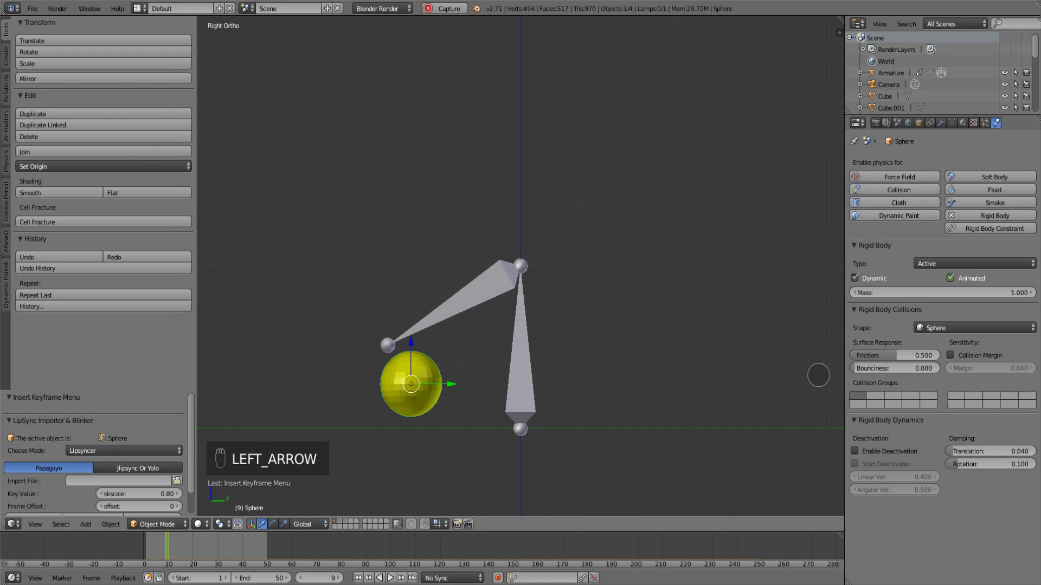
{"action": "left_click", "coordinate": [950, 278]}
{"action": "key", "text": "i"}
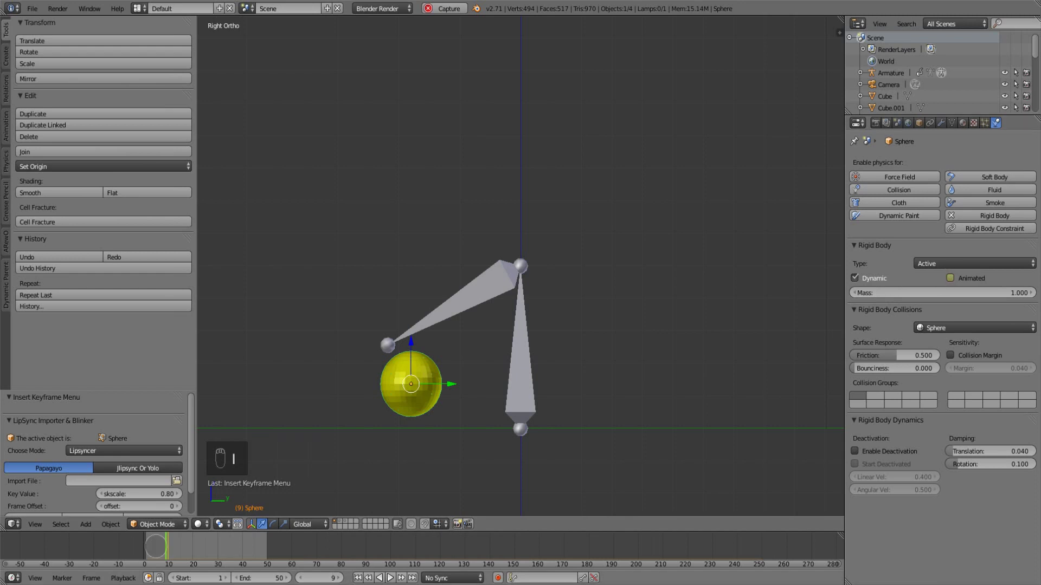
{"action": "left_click", "coordinate": [181, 547]}
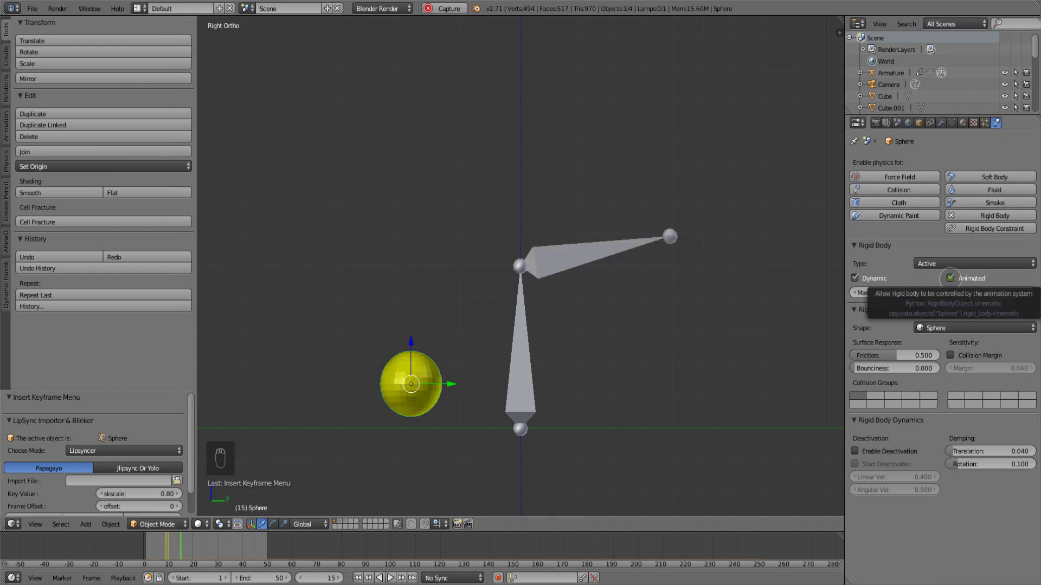
{"action": "left_click", "coordinate": [950, 278]}
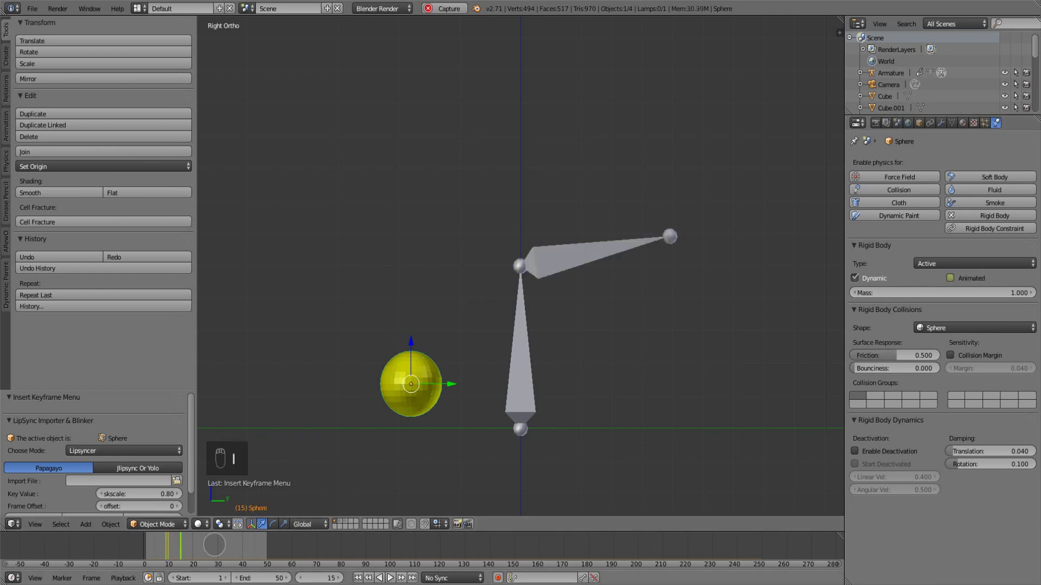
{"action": "left_click", "coordinate": [168, 547]}
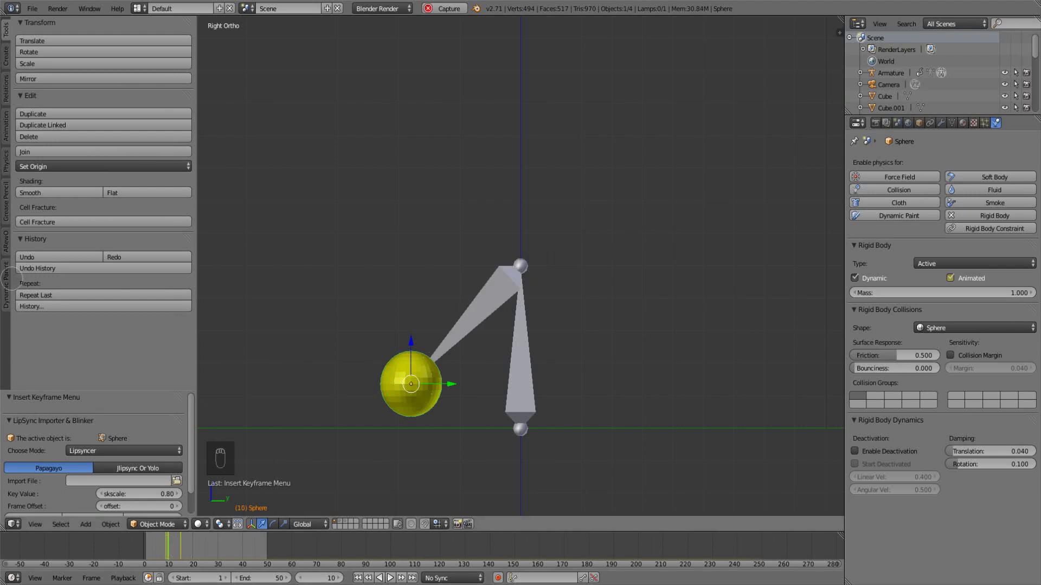
Step: Make the arm's upper bone the sphere's Dynamic Parent
{"action": "left_click", "coordinate": [7, 284]}
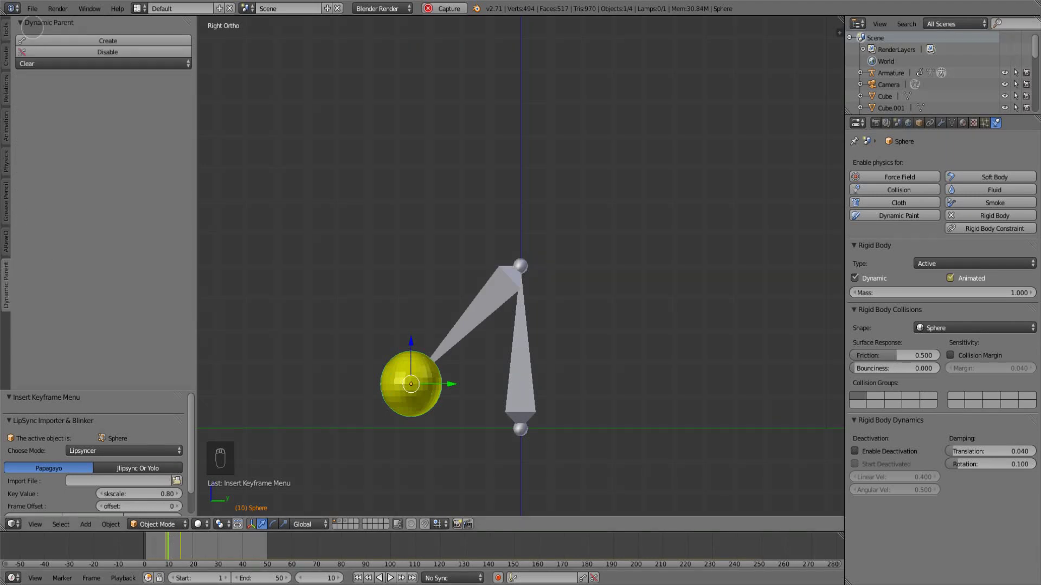
{"action": "right_click", "coordinate": [496, 293]}
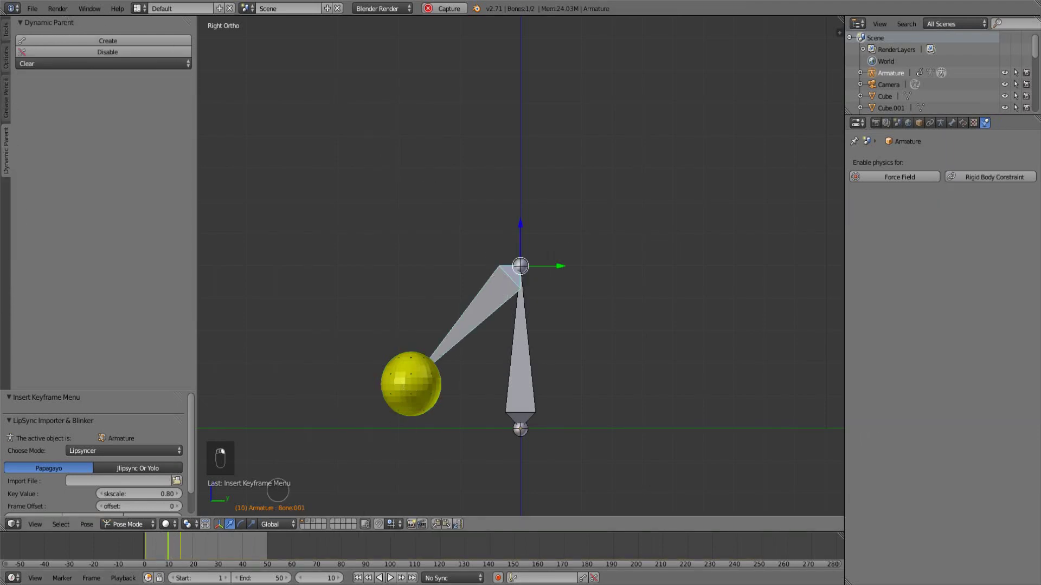
{"action": "left_click", "coordinate": [128, 524]}
{"action": "left_click", "coordinate": [131, 509]}
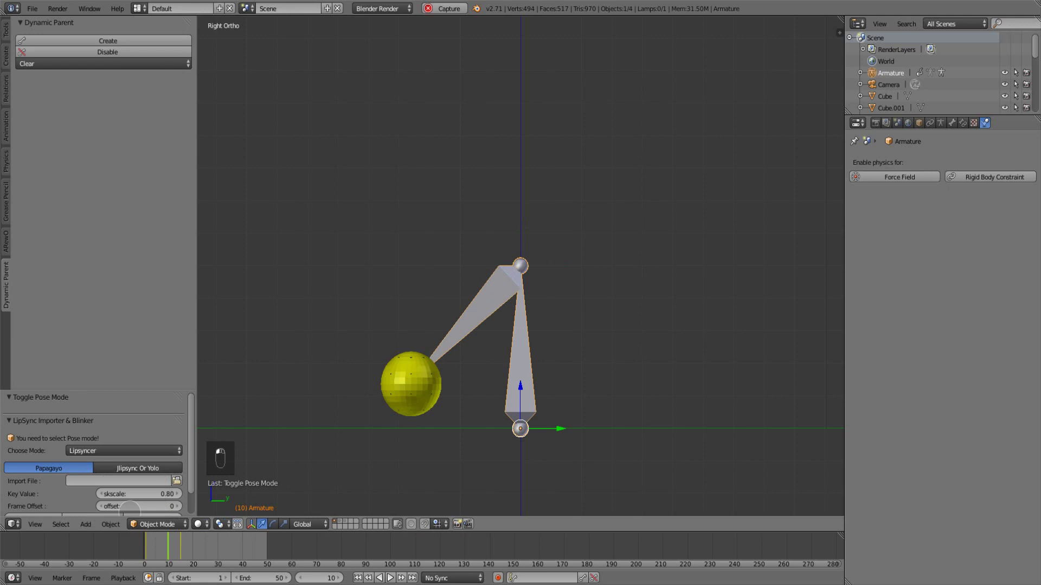
{"action": "right_click", "coordinate": [419, 398], "text": "shift"}
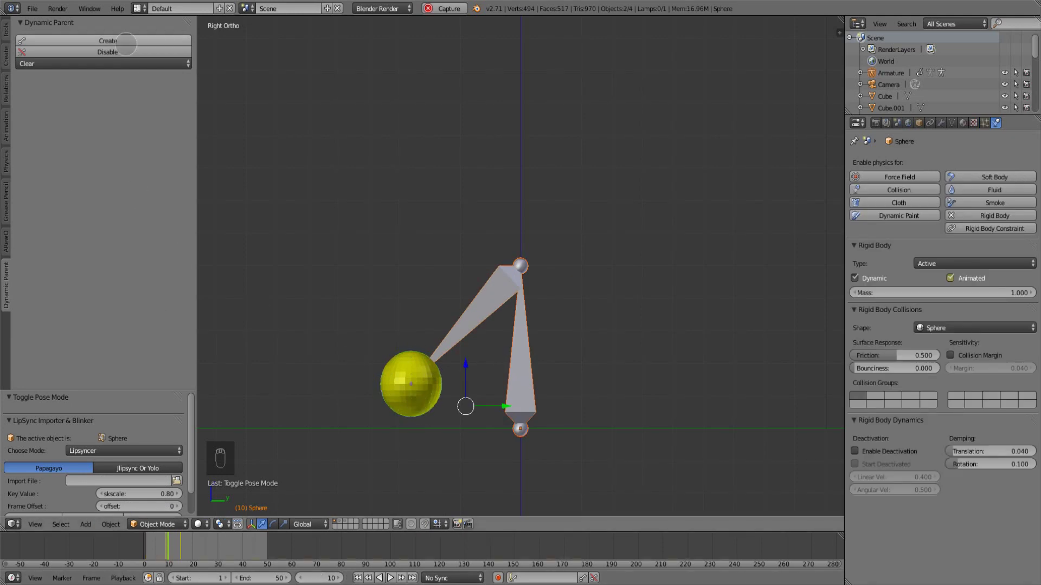
{"action": "left_click", "coordinate": [119, 40]}
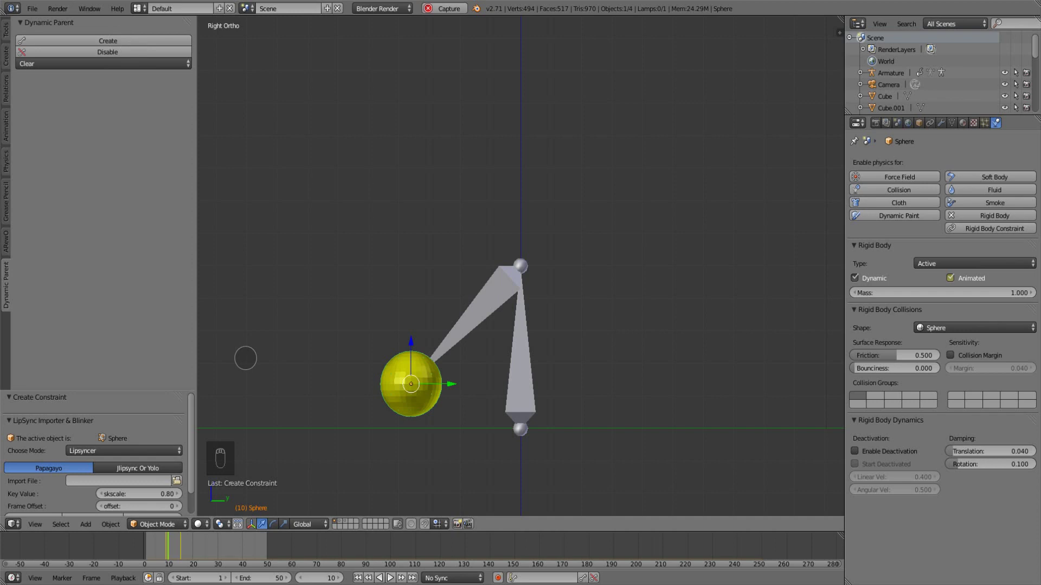
Step: Keyframe the sphere's location at frames 14 and 15
{"action": "left_click", "coordinate": [320, 578]}
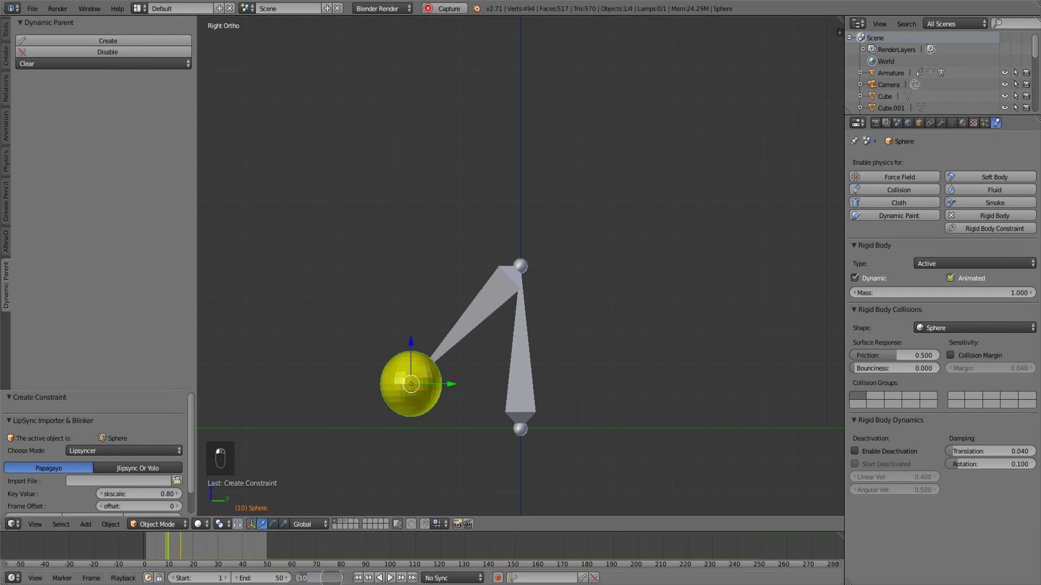
{"action": "type", "text": "14"}
{"action": "key", "text": "Return"}
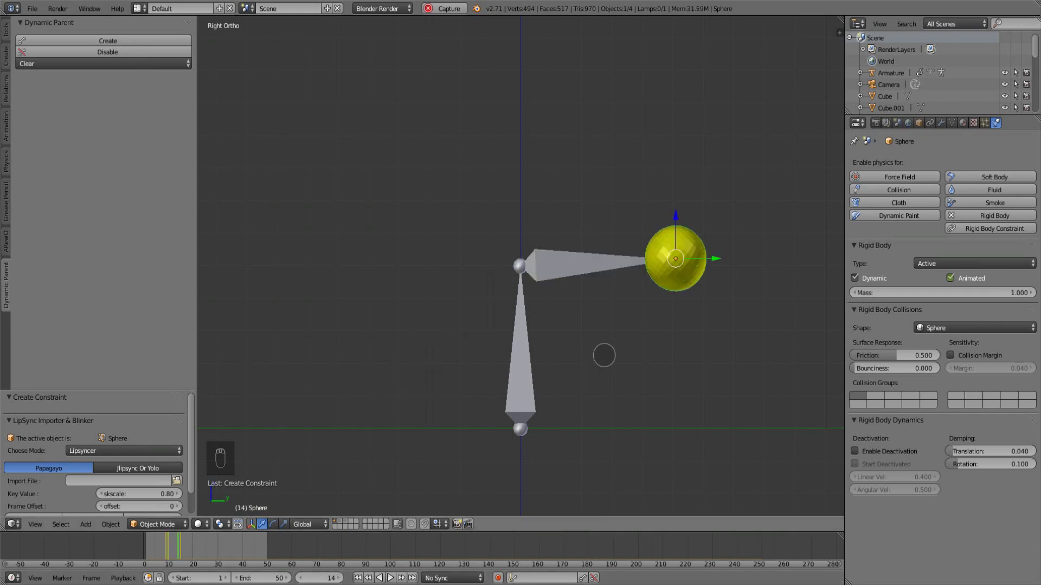
{"action": "key", "text": "i"}
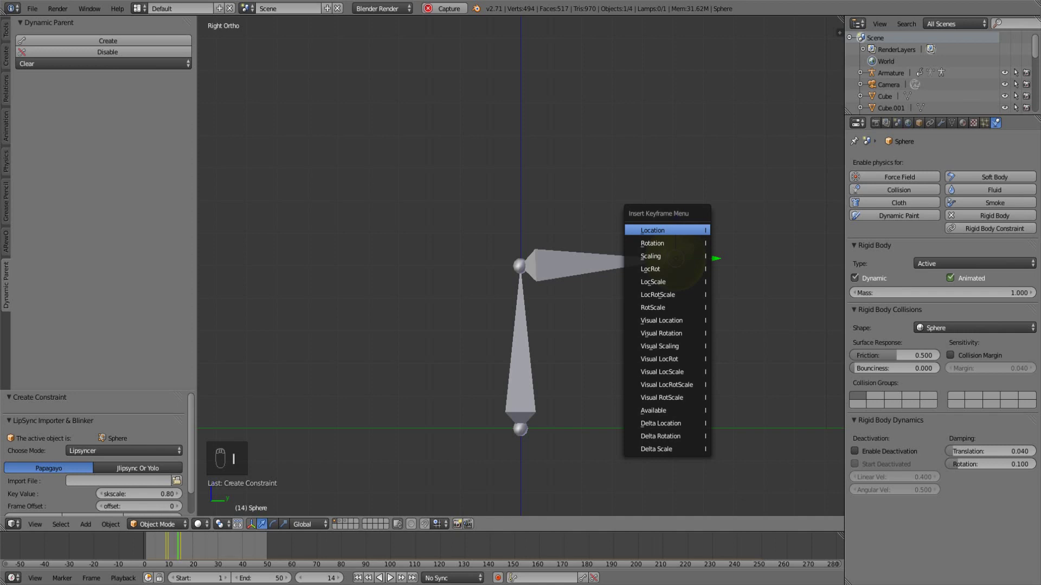
{"action": "left_click", "coordinate": [685, 230]}
{"action": "key", "text": "Right"}
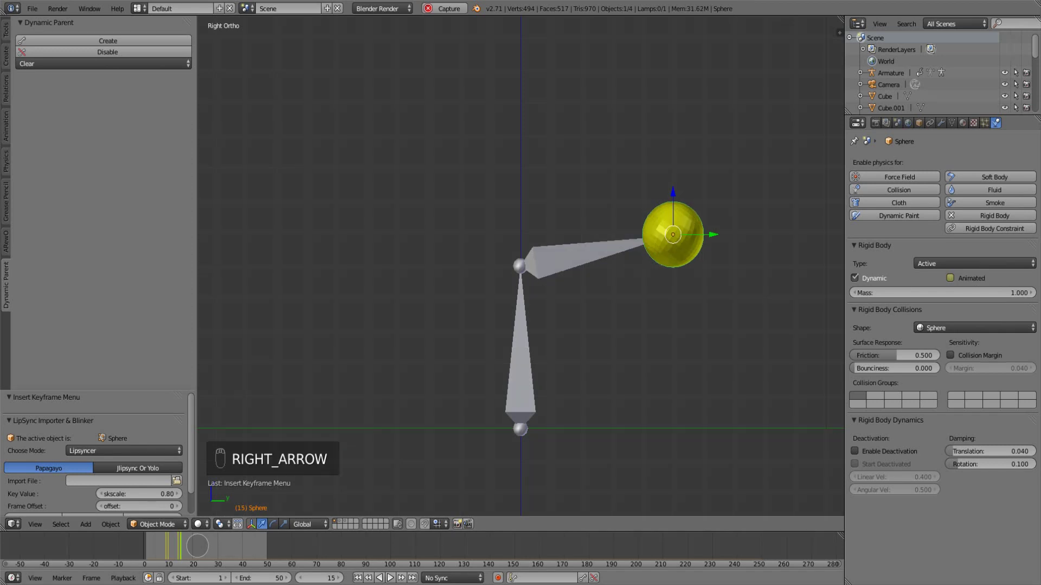
{"action": "key", "text": "i"}
{"action": "key", "text": "i"}
{"action": "left_click", "coordinate": [687, 220]}
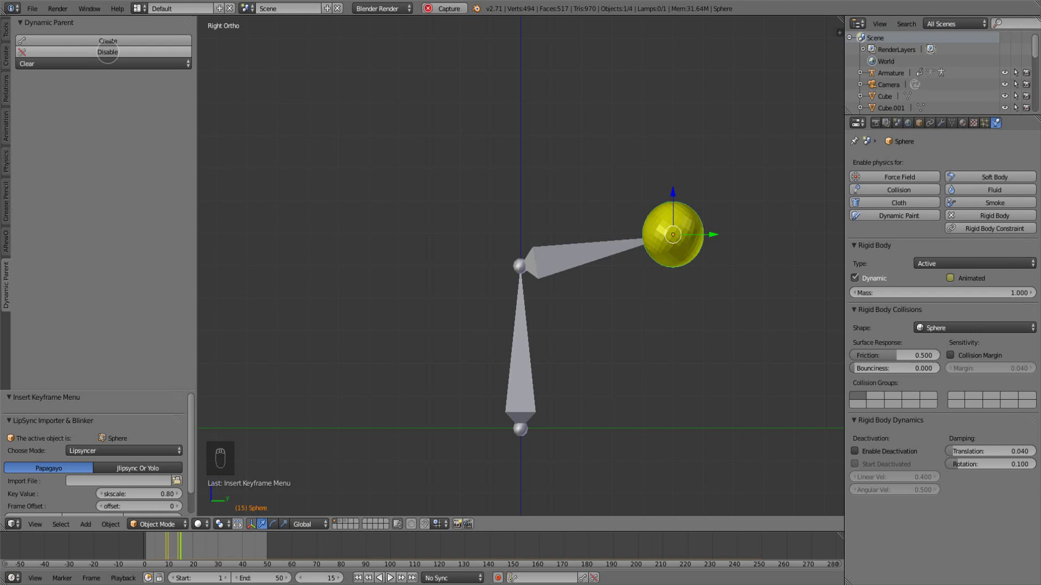
Step: Disable the Dynamic Parent at frame 15 to release the sphere, then rewind to frame 1
{"action": "left_click", "coordinate": [107, 52]}
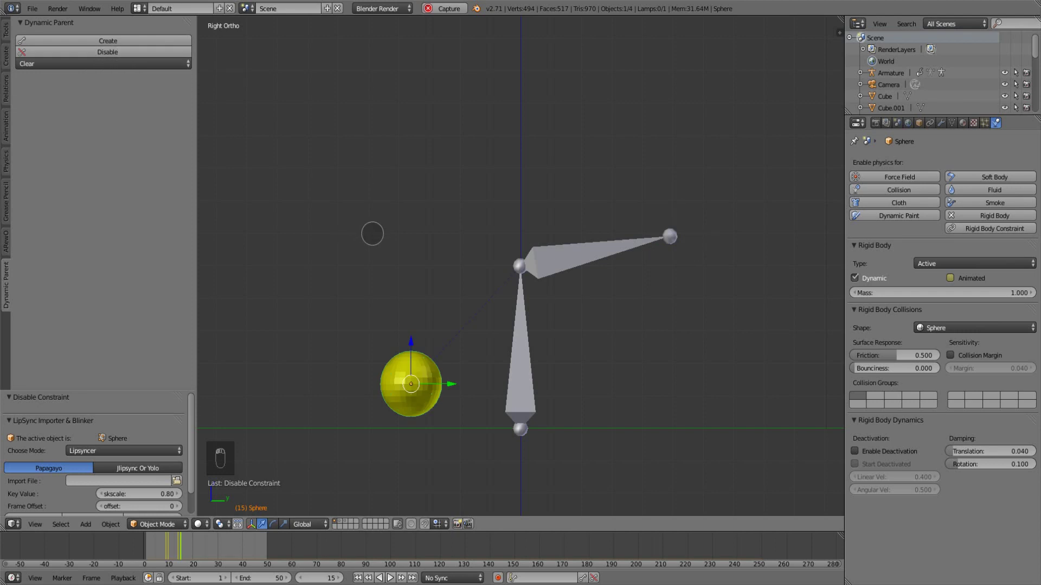
{"action": "key", "text": "shift+Left"}
{"action": "middle_click_drag", "start_coordinate": [668, 332], "coordinate": [635, 367]}
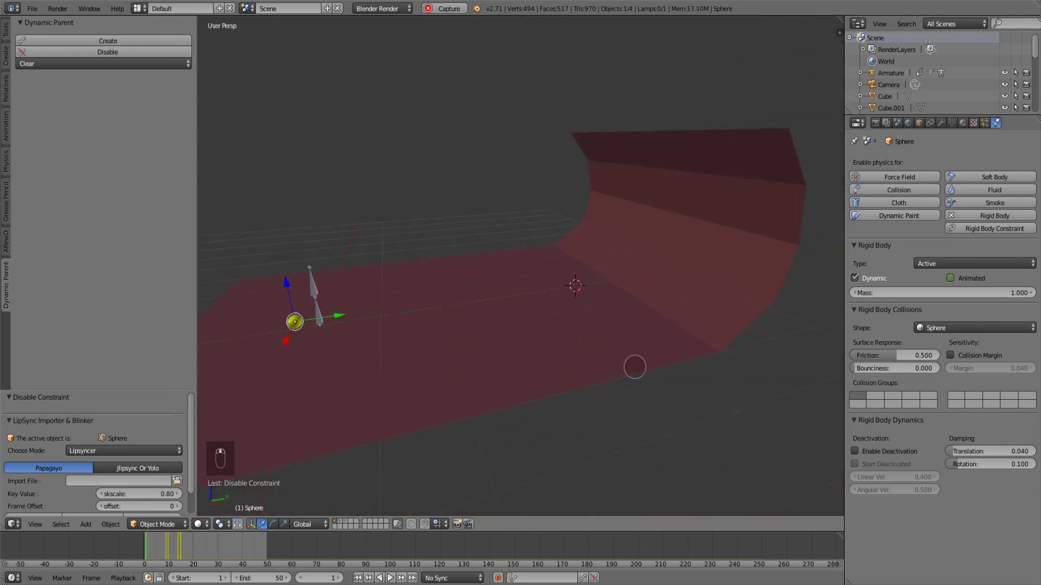
Step: Play back the throw, then stop and rewind to the first frame
{"action": "key", "text": "alt+a"}
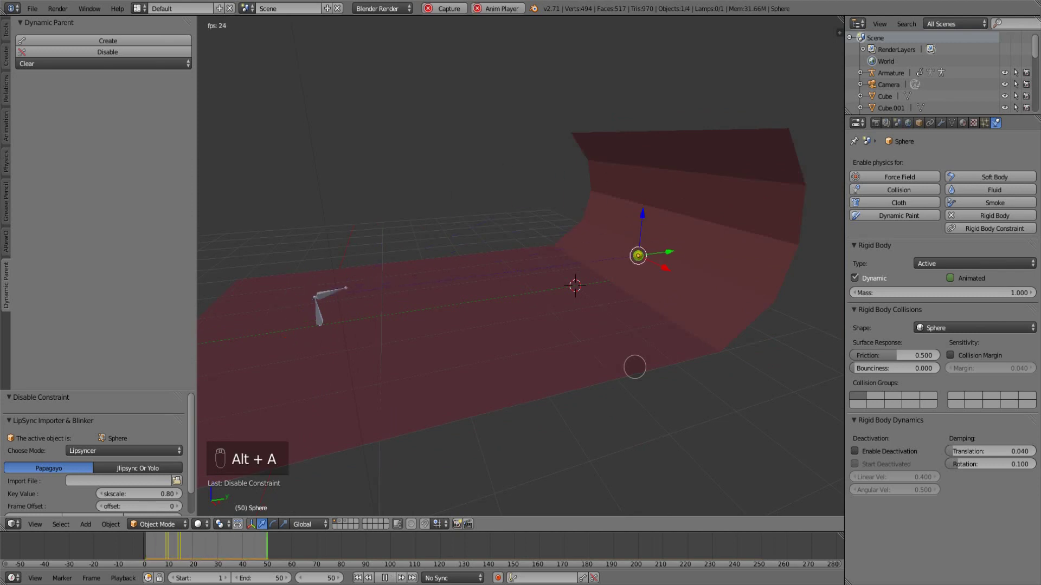
{"action": "middle_click_drag", "start_coordinate": [632, 367], "coordinate": [622, 352]}
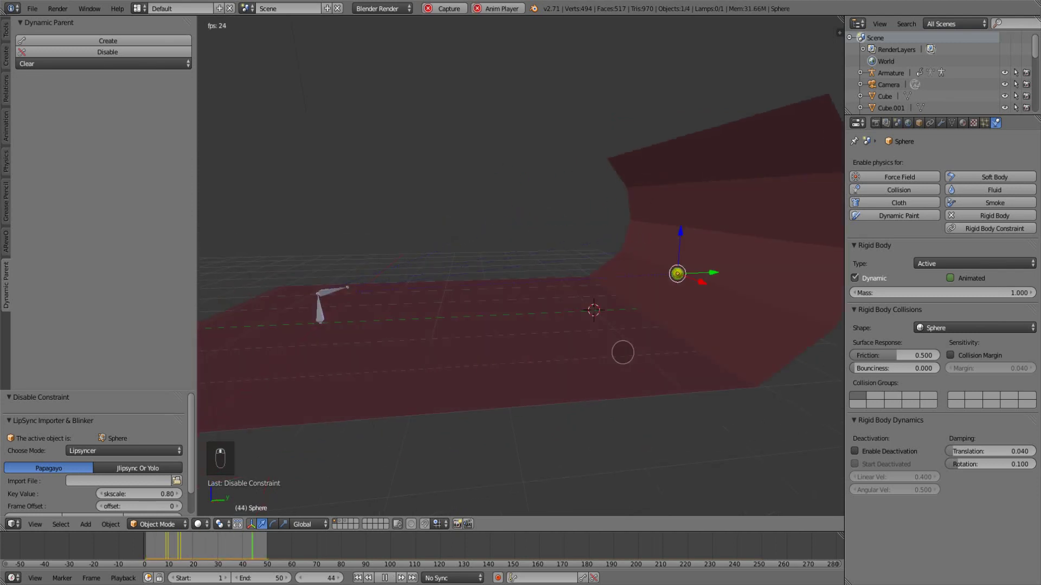
{"action": "key", "text": "alt+a"}
{"action": "key", "text": "shift+Left"}
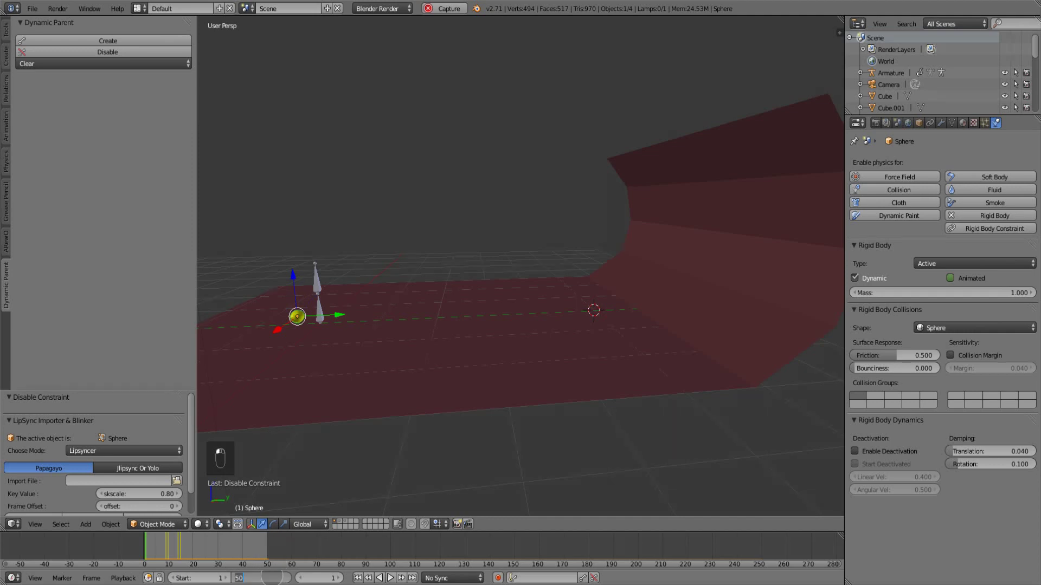
Step: Set the end frame to 75 and replay the throw, briefly showing the green cube layer
{"action": "type", "text": "75"}
{"action": "key", "text": "Return"}
{"action": "key", "text": "alt+a"}
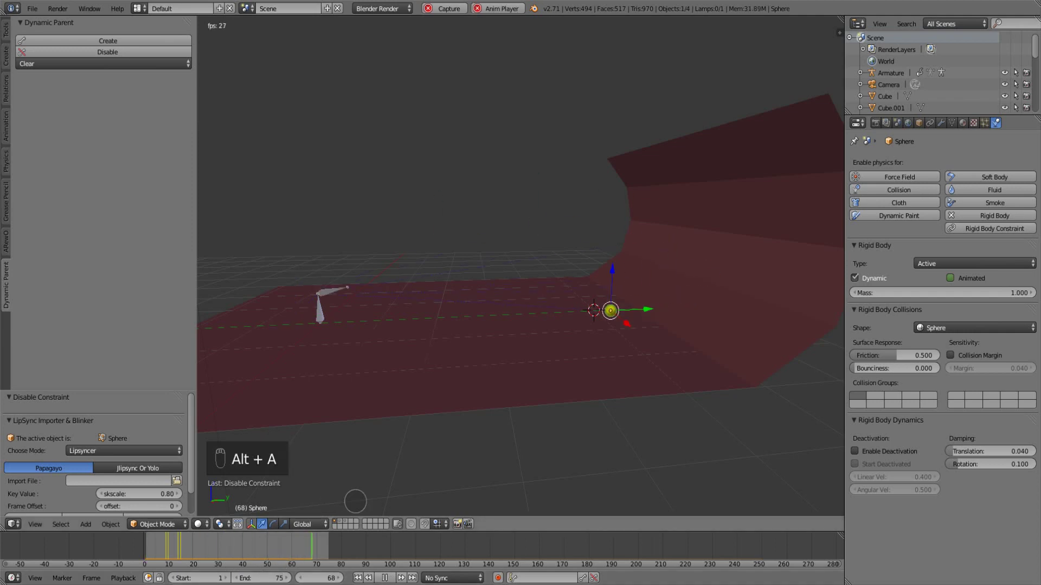
{"action": "middle_click_drag", "start_coordinate": [315, 492], "coordinate": [470, 413]}
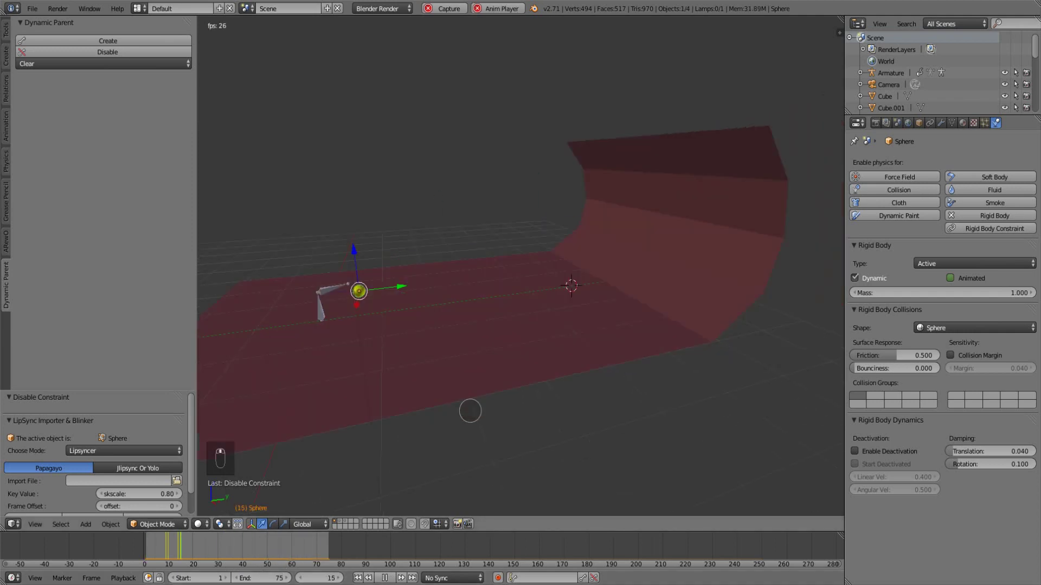
{"action": "left_click", "coordinate": [339, 521], "text": "shift"}
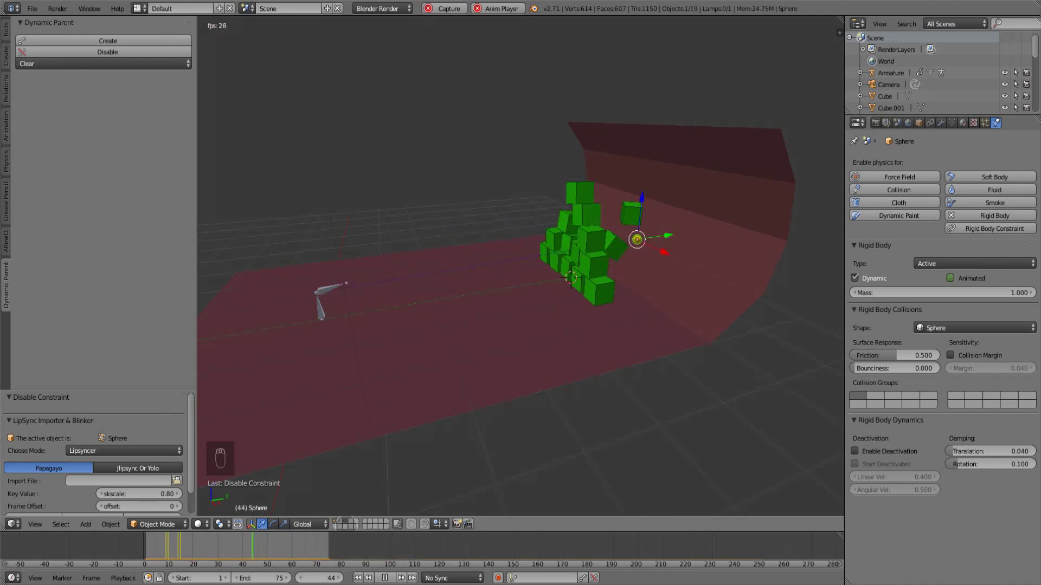
{"action": "left_click", "coordinate": [339, 521], "text": "shift"}
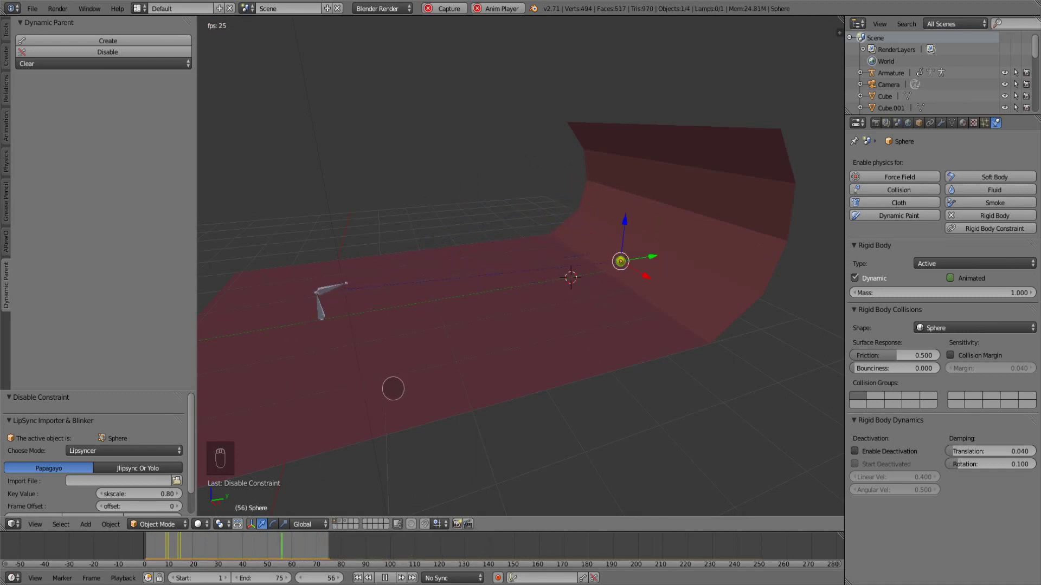
{"action": "key", "text": "alt+a"}
Step: Split the 3D view and turn the top area into a Graph Editor
{"action": "key", "text": "shift+Left"}
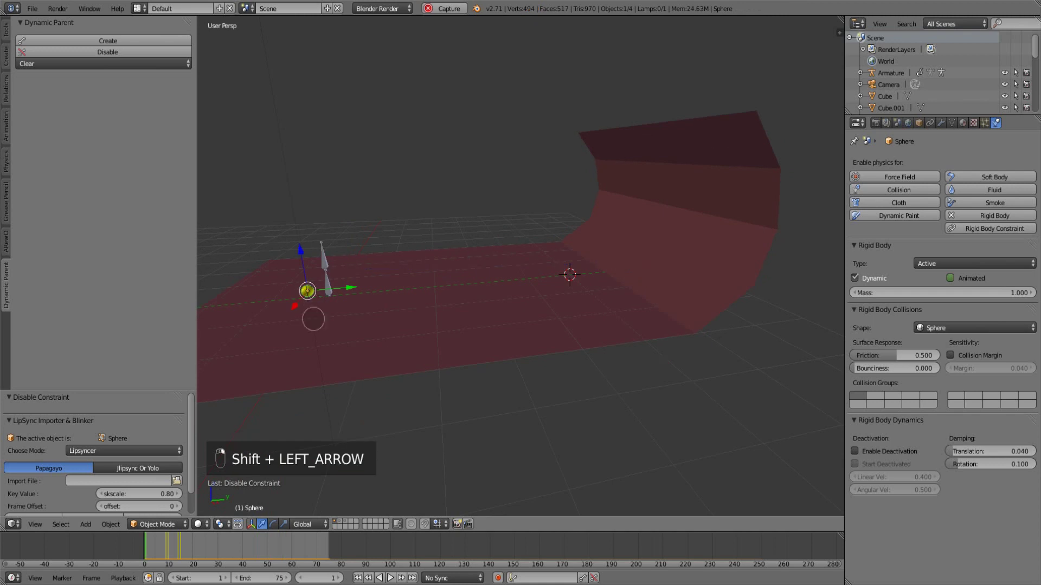
{"action": "left_click_drag", "start_coordinate": [840, 31], "coordinate": [840, 254]}
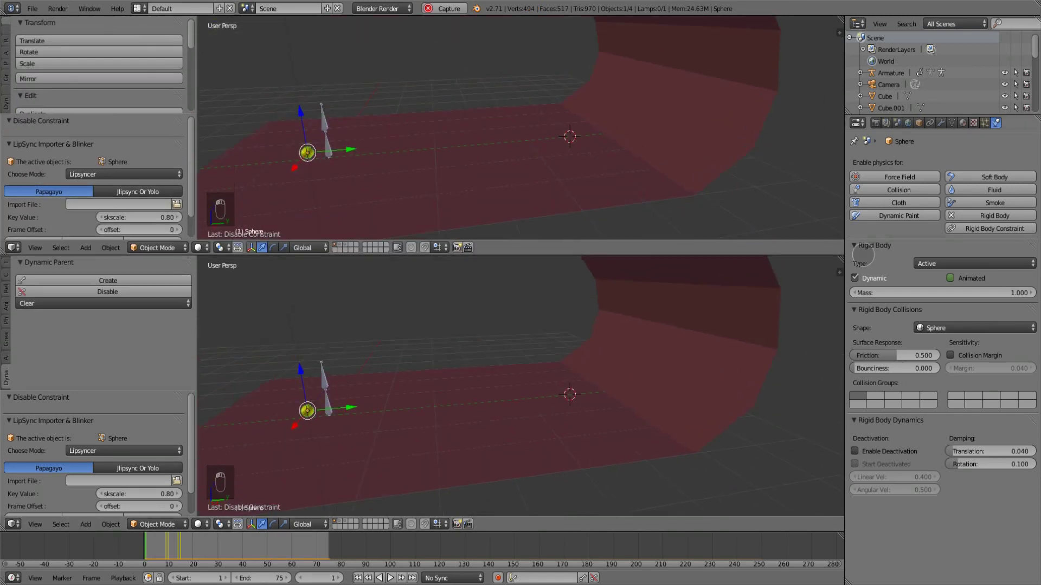
{"action": "left_click", "coordinate": [13, 248]}
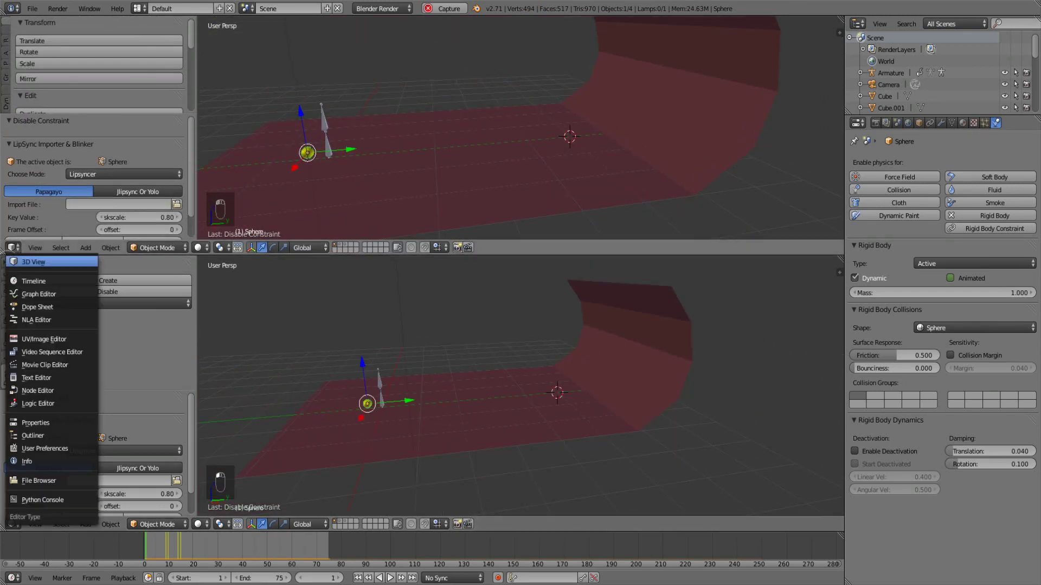
{"action": "left_click", "coordinate": [38, 294]}
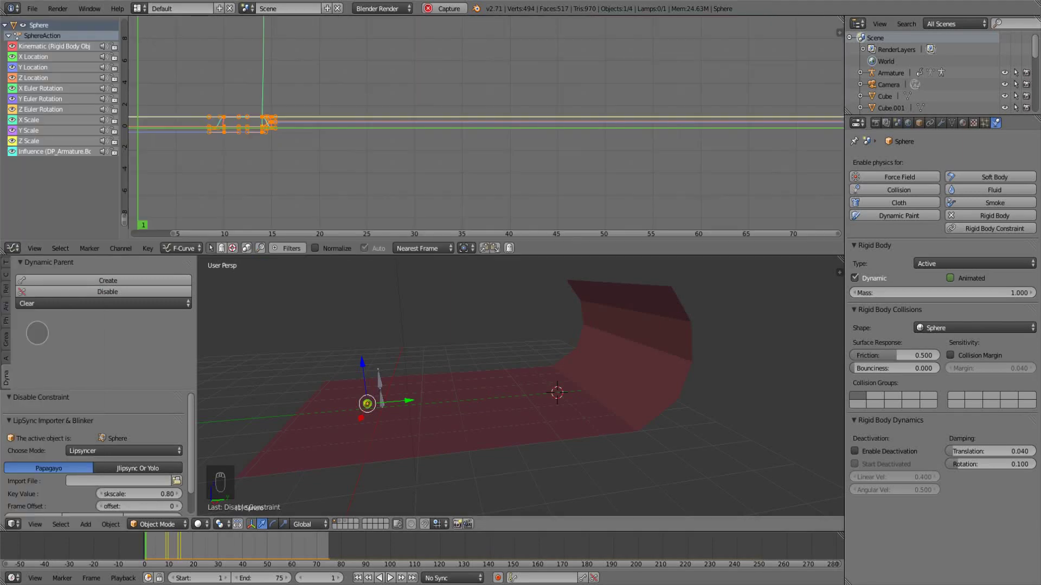
Step: Hide the scale and Z rotation curves and select the Y Location curve, zoomed in
{"action": "left_click_drag", "start_coordinate": [11, 142], "coordinate": [10, 69]}
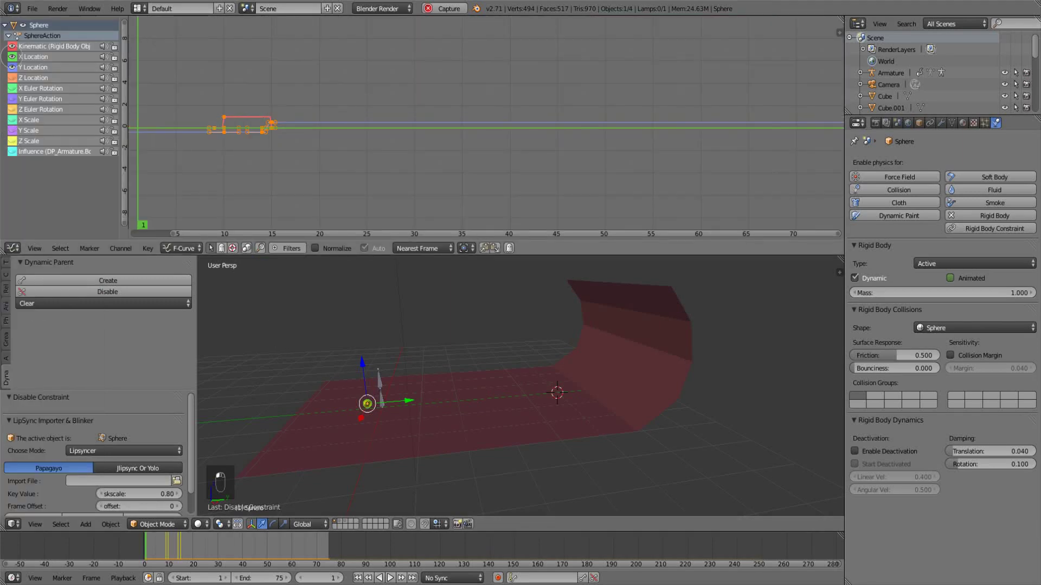
{"action": "left_click", "coordinate": [30, 67]}
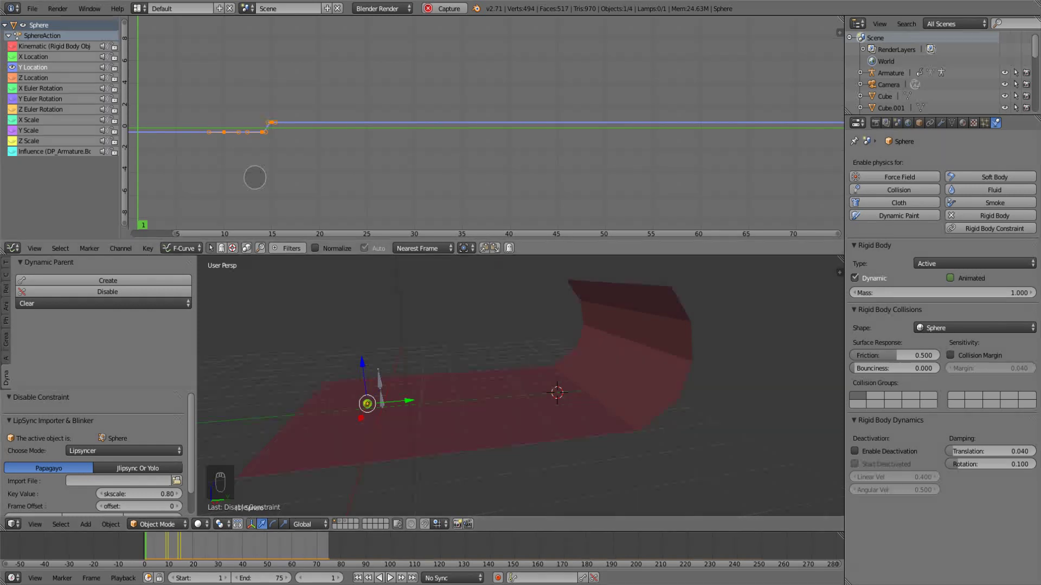
{"action": "scroll", "coordinate": [327, 167], "scroll_direction": "up", "scroll_amount": 3}
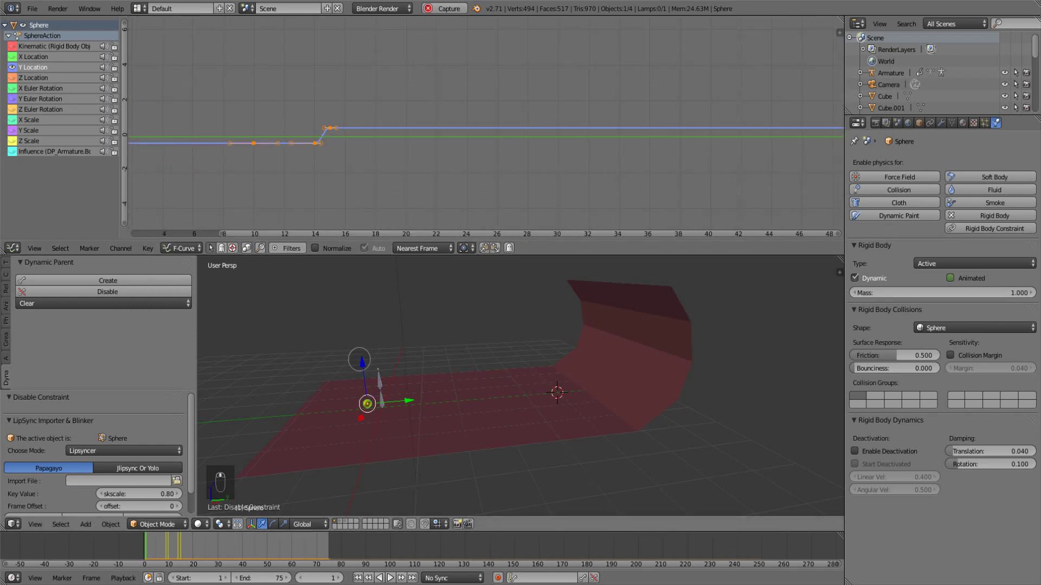
Step: While the throw plays, grab the Y Location keyframe near frame 10 to move it
{"action": "key", "text": "alt+a"}
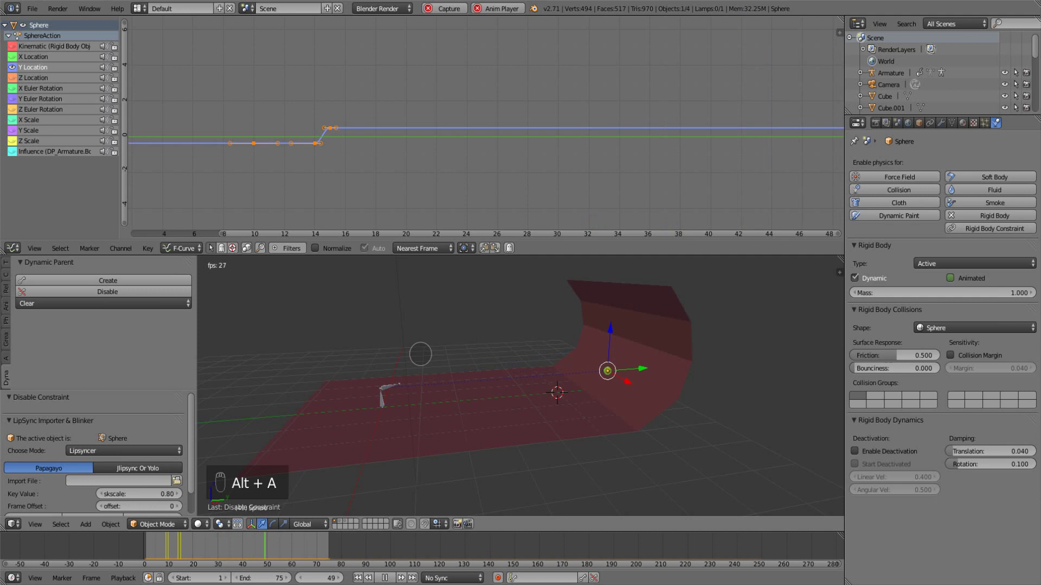
{"action": "right_click", "coordinate": [254, 143]}
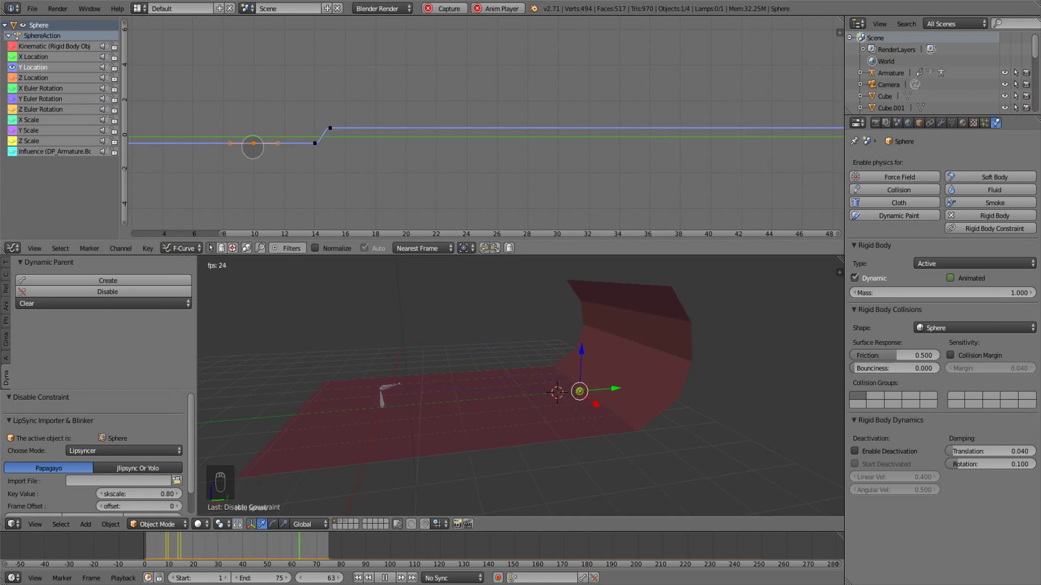
{"action": "key", "text": "g"}
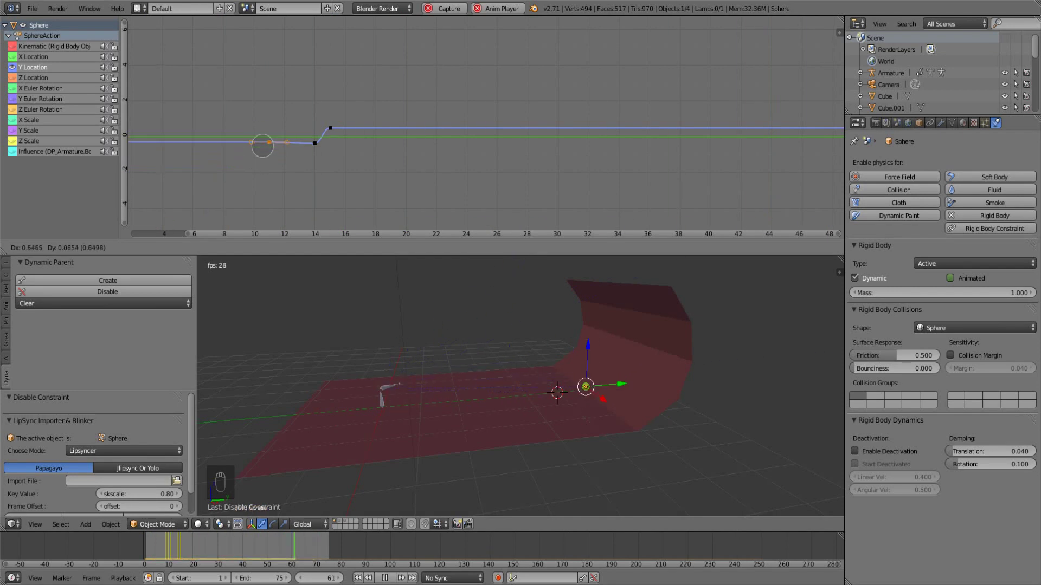
Step: Place the frame-10 keyframe, then move the Y Location keyframe near frame 11
{"action": "left_click", "coordinate": [263, 151]}
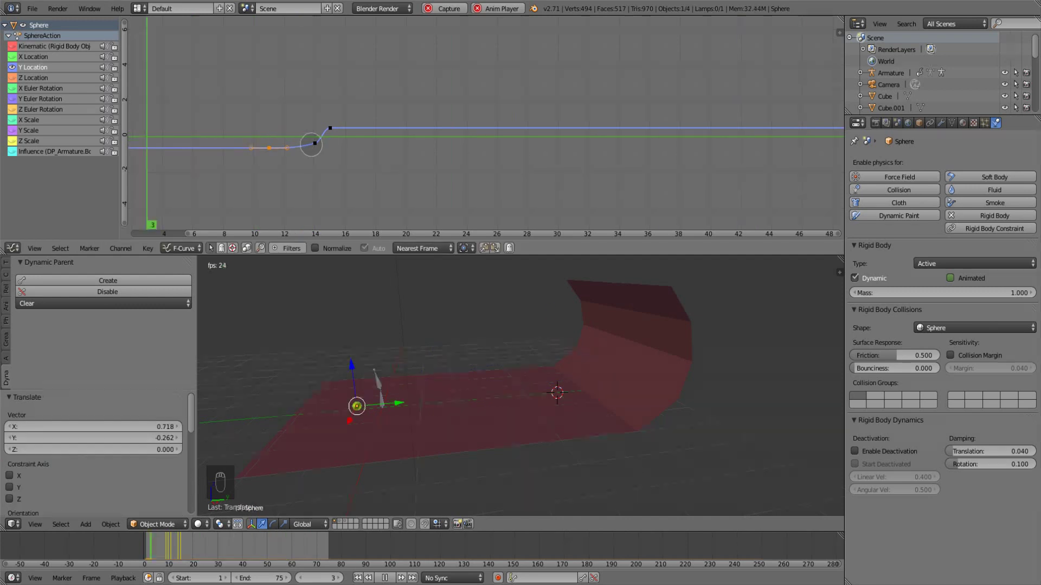
{"action": "left_click", "coordinate": [315, 143]}
{"action": "left_click", "coordinate": [268, 147]}
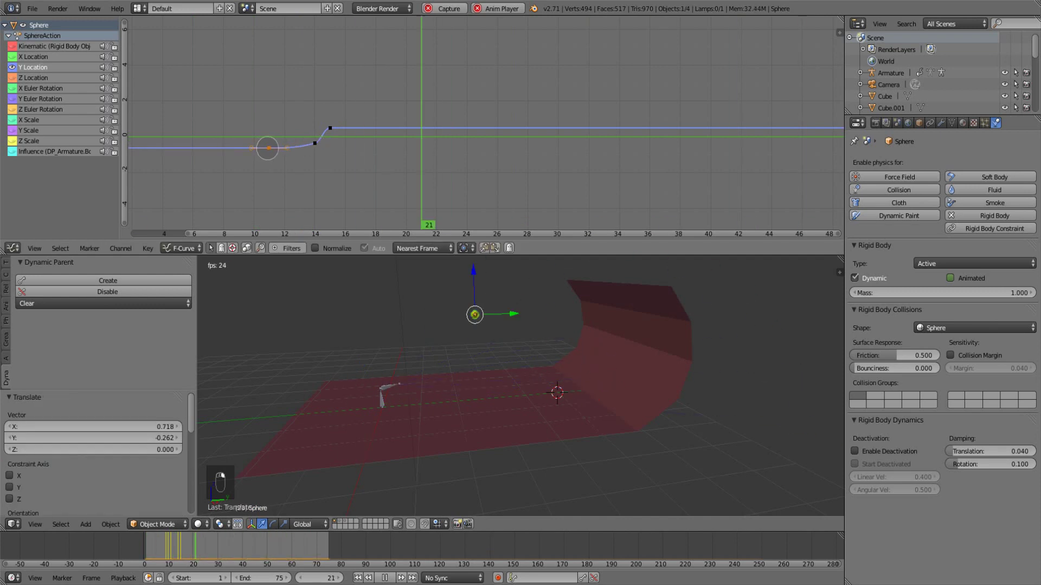
{"action": "key", "text": "g"}
{"action": "left_click", "coordinate": [268, 143]}
Step: Shift the frame-14 keyframe to about frame 13.5, then start moving the frame-15 keyframe
{"action": "left_click", "coordinate": [314, 142]}
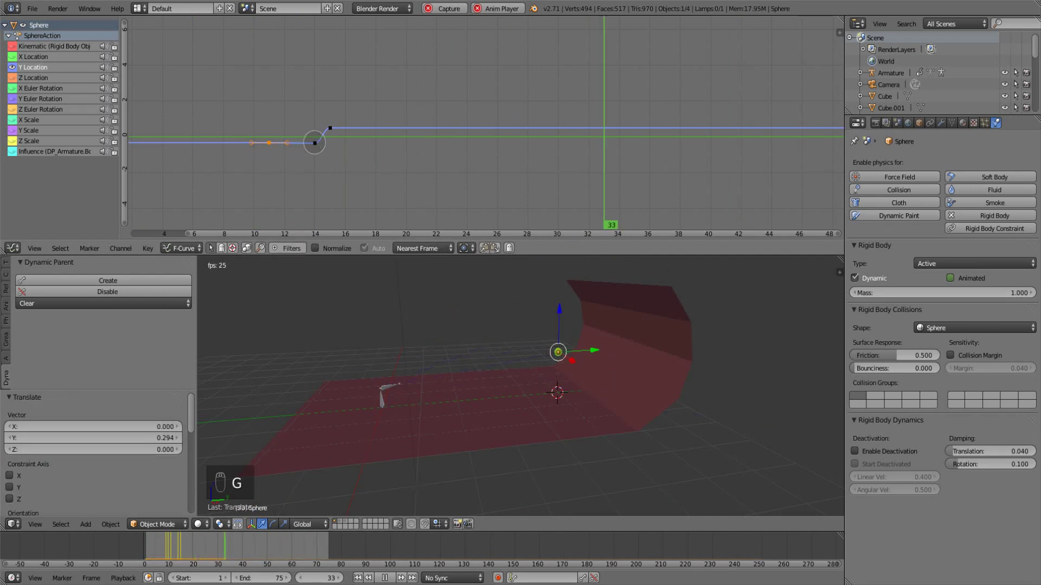
{"action": "key", "text": "g"}
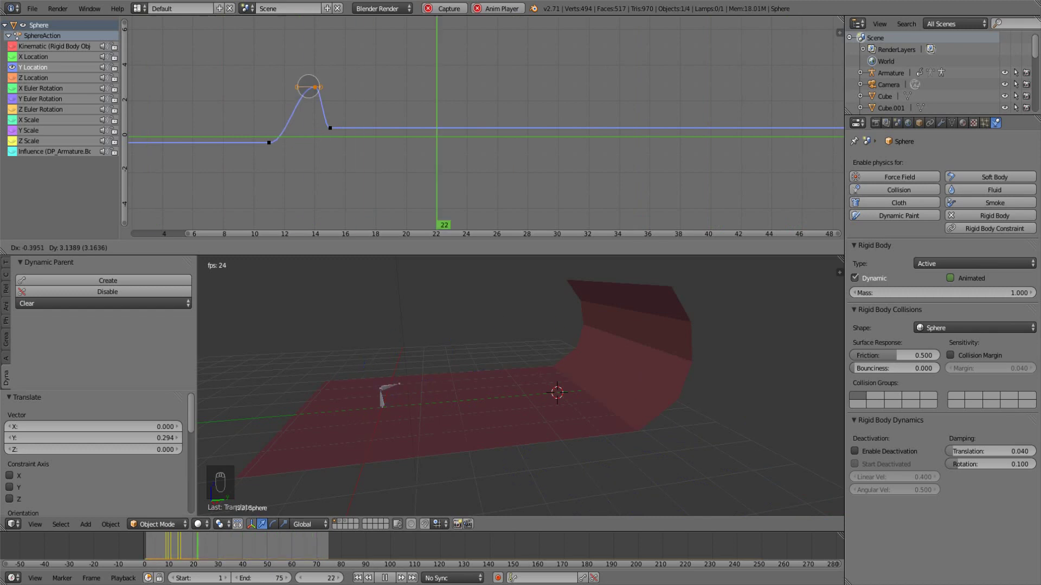
{"action": "left_click", "coordinate": [310, 138]}
{"action": "right_click", "coordinate": [329, 128]}
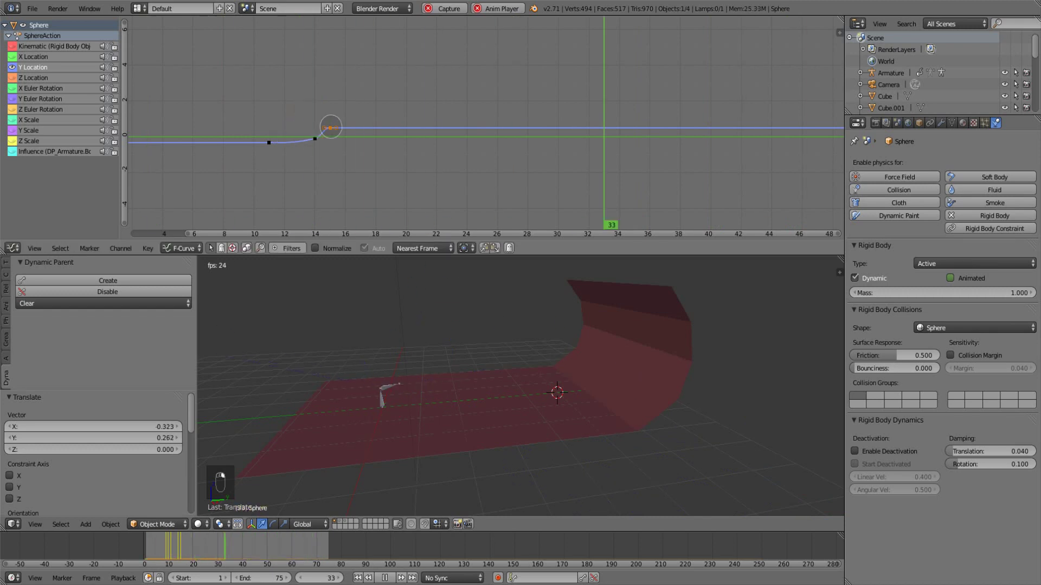
{"action": "key", "text": "g"}
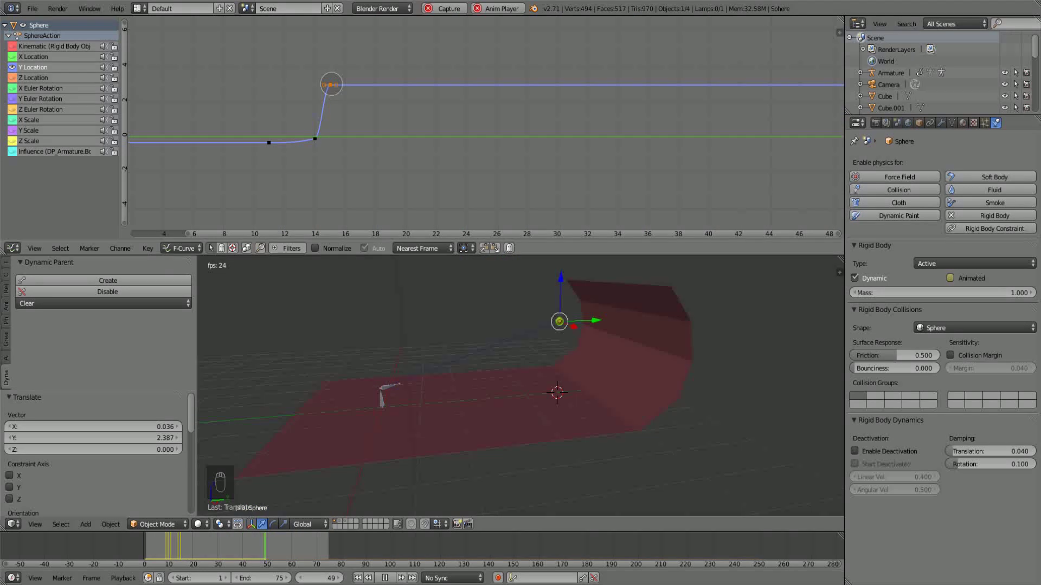